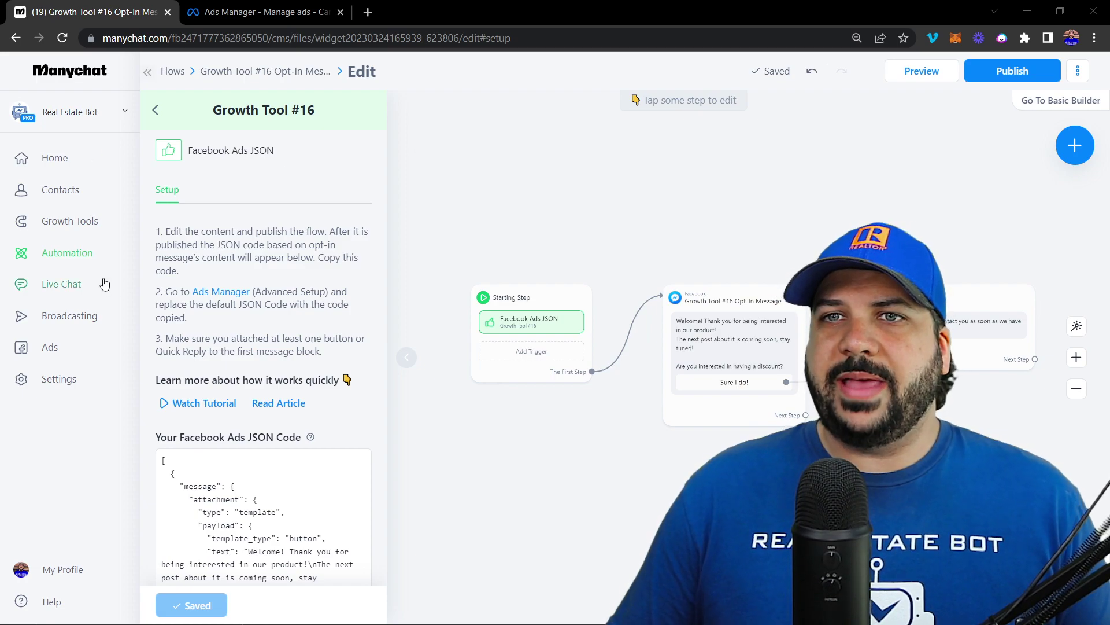
# - Create Manychat Growth Tool #17 with a Facebook Ads JSON trigger
pyautogui.click(78, 226)
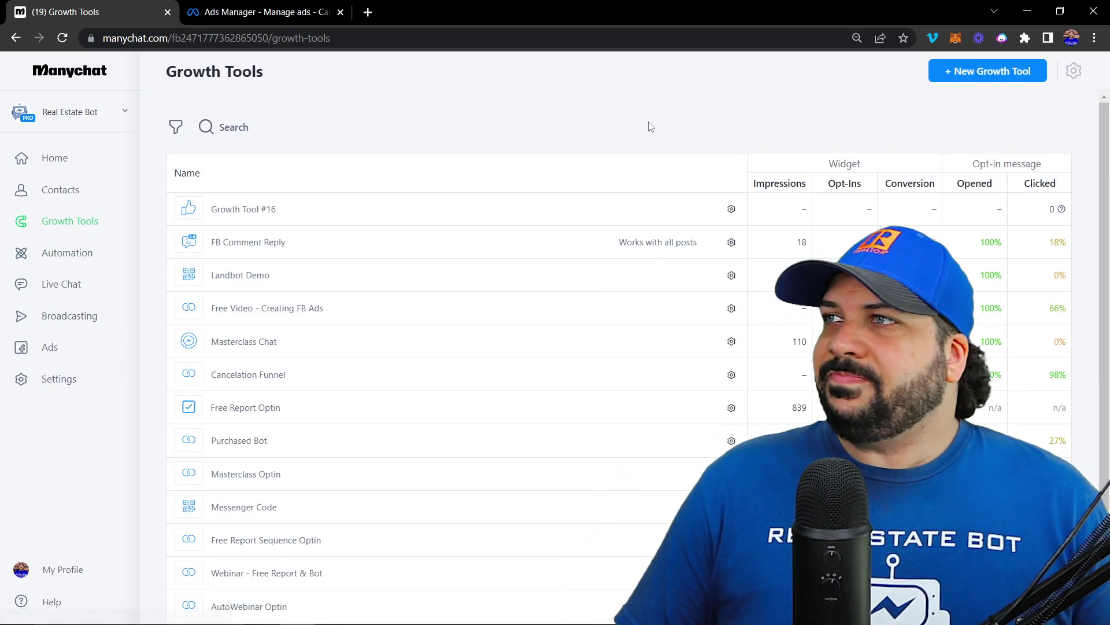
pyautogui.click(989, 85)
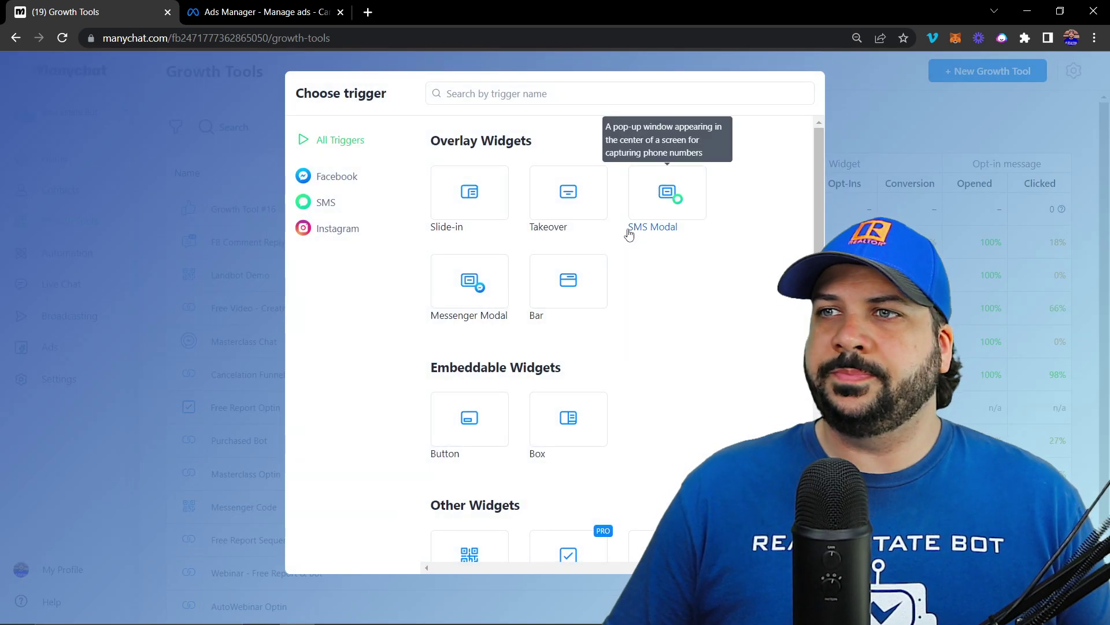
pyautogui.scroll(-2, 544, 280)
pyautogui.scroll(-4, 544, 279)
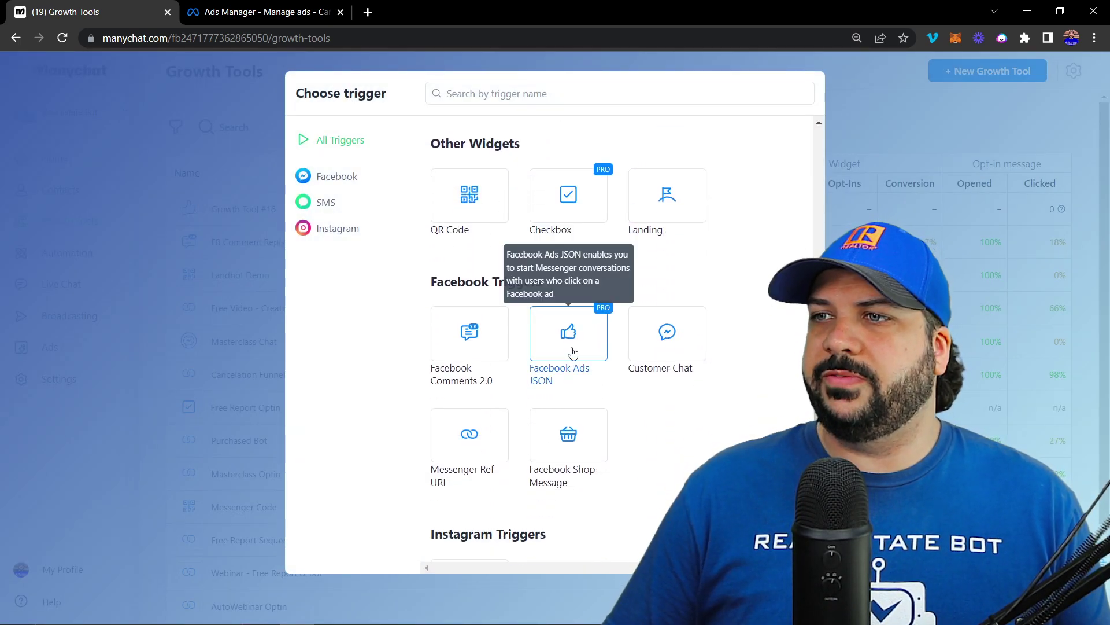
pyautogui.click(571, 352)
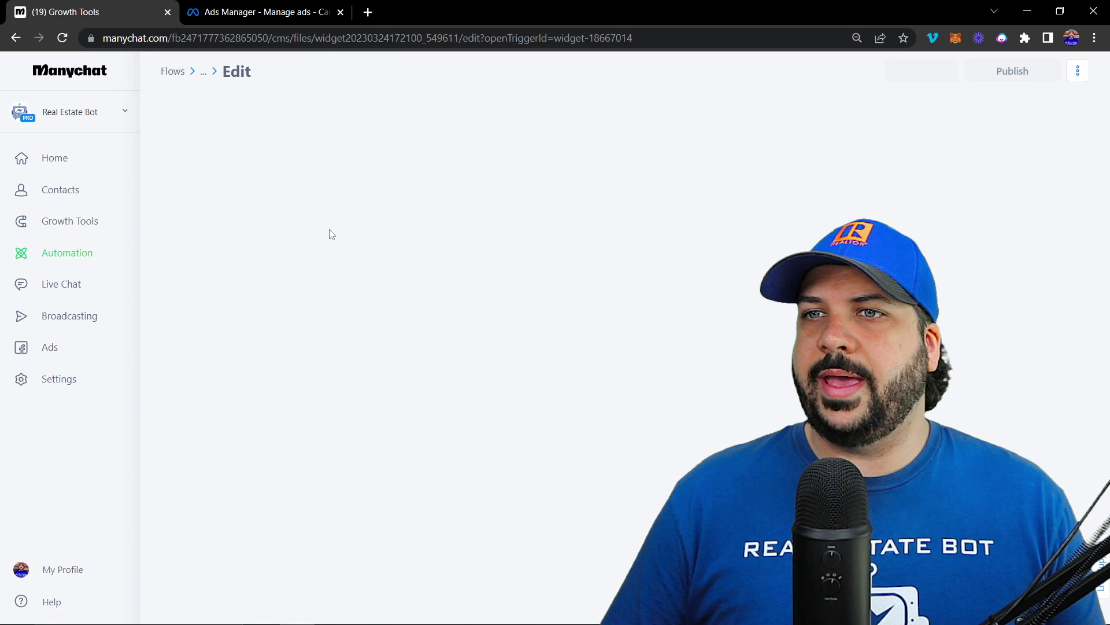
pyautogui.scroll(-5, 322, 268)
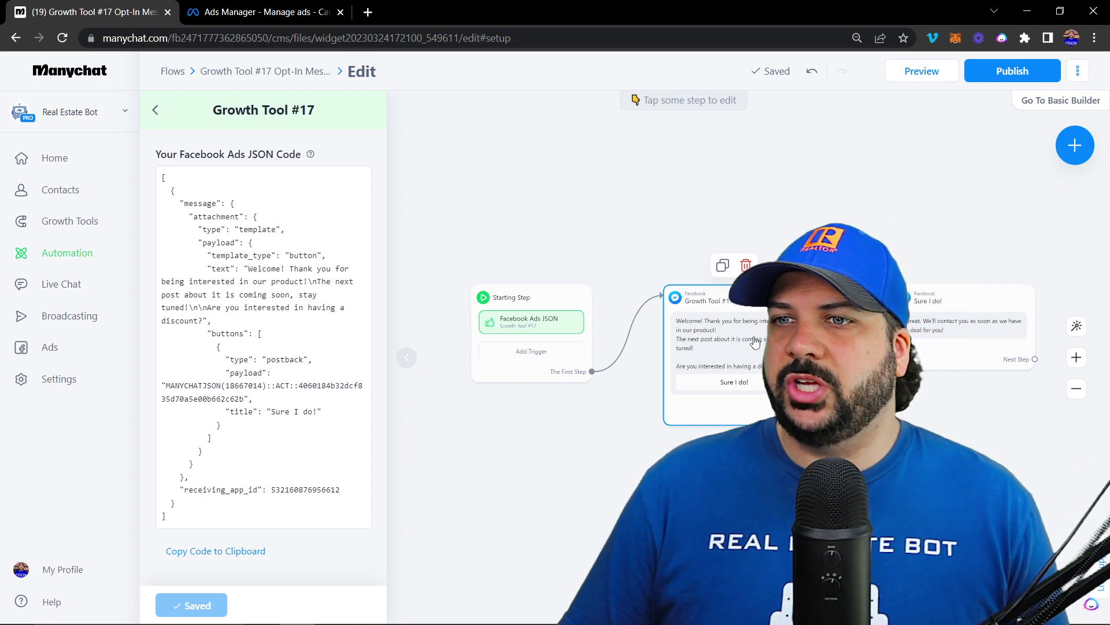
# - Change the opt-in message to 'Welcome! Please click "Buy a Home" below to get started.' with a pointing-hand emoji
pyautogui.click(723, 337)
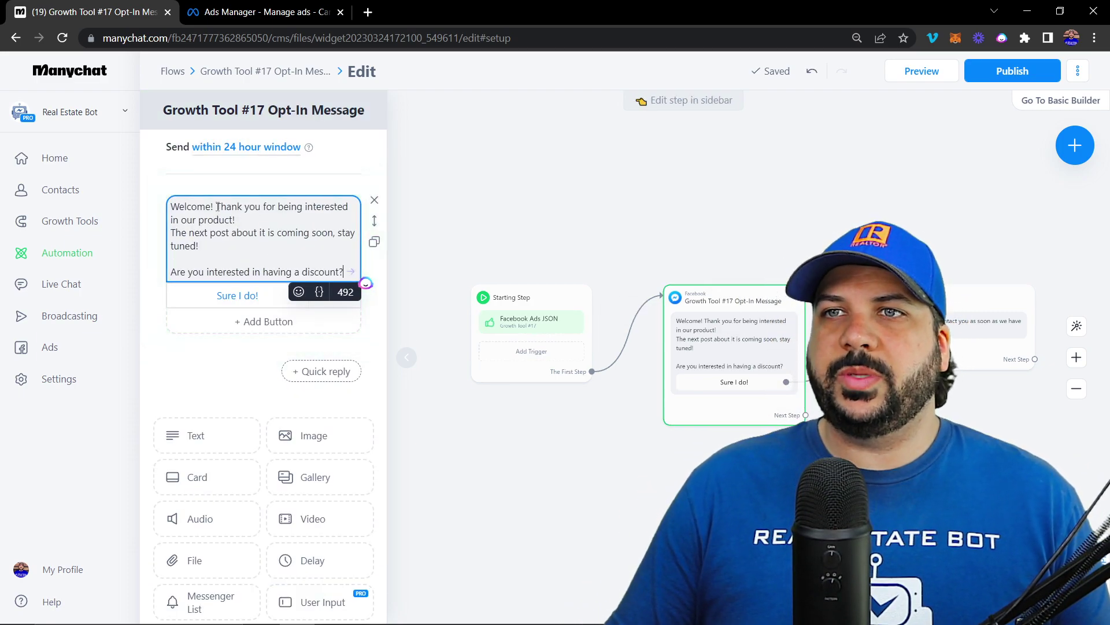
pyautogui.moveTo(217, 207); pyautogui.dragTo(344, 272)
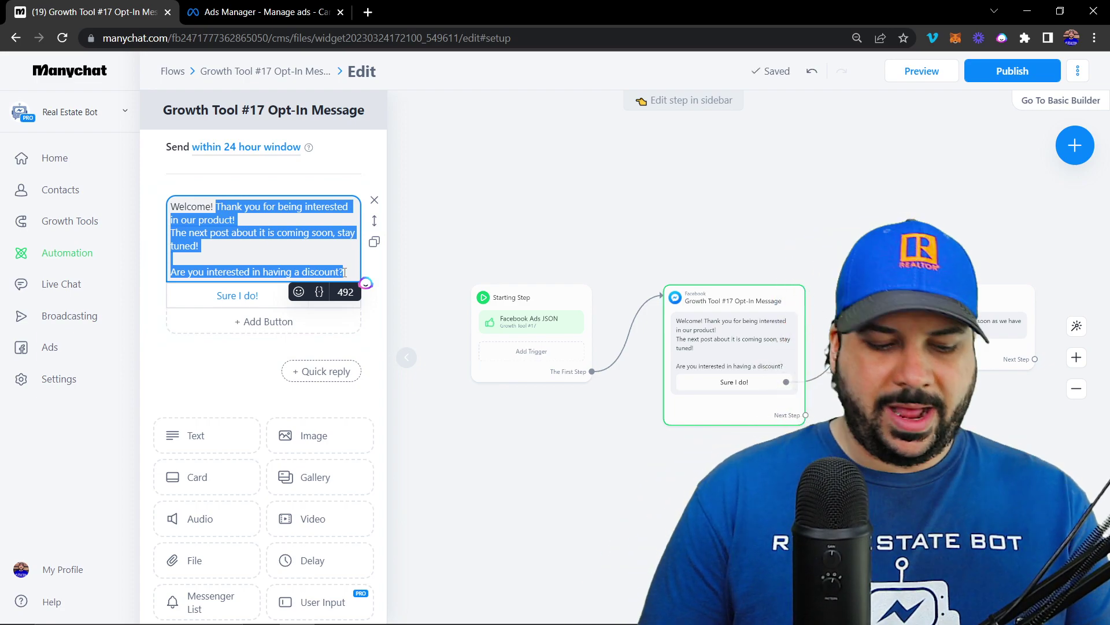
pyautogui.write('P')
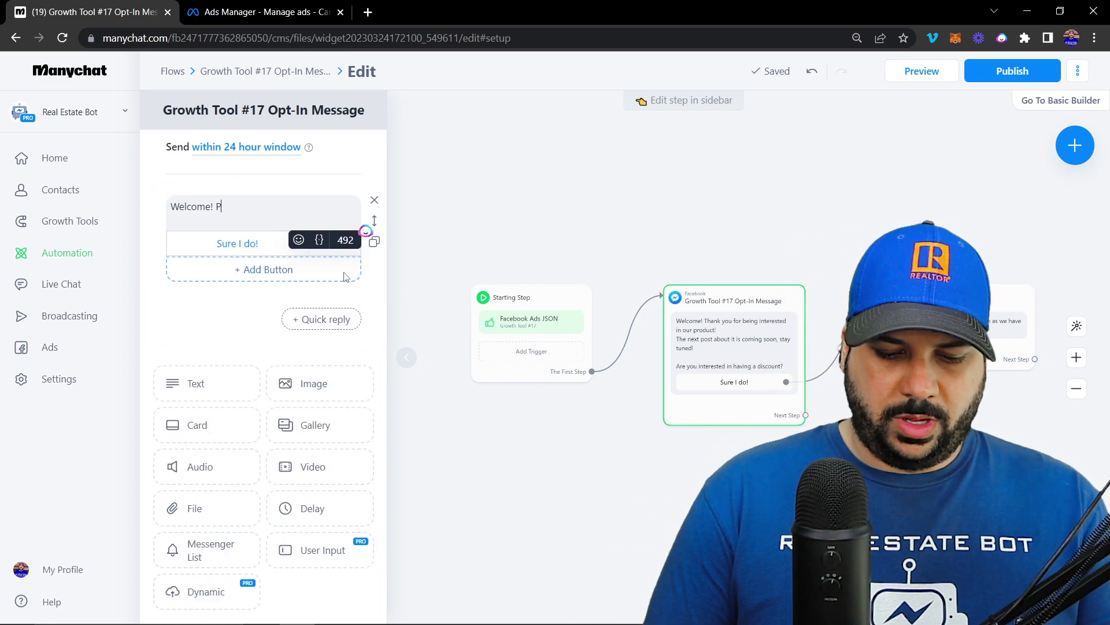
pyautogui.write('lease click ')
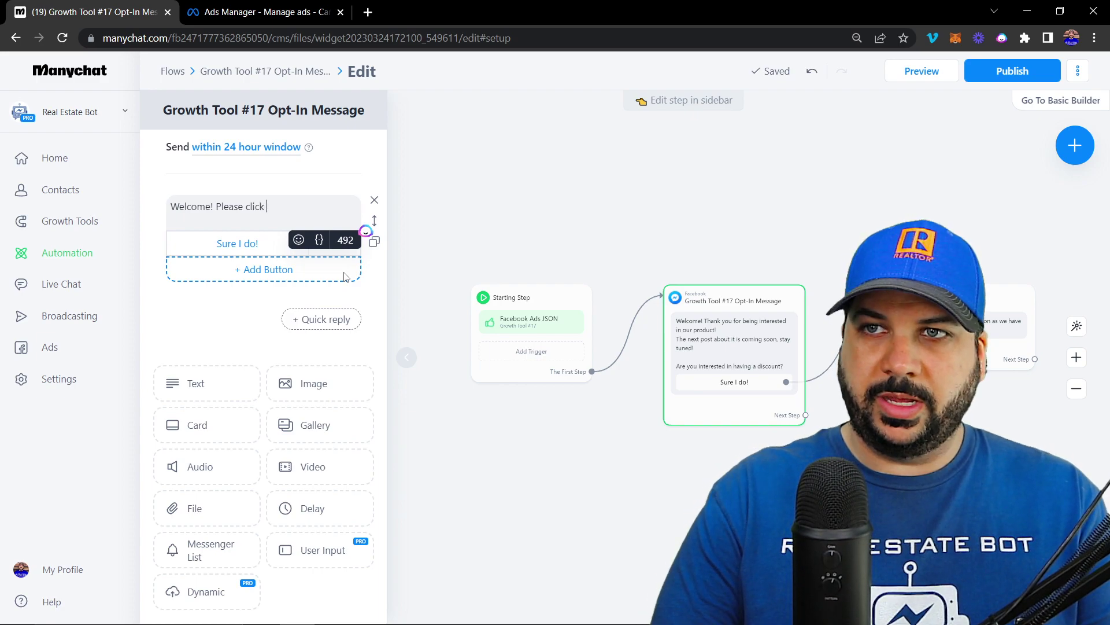
pyautogui.write('"Buy')
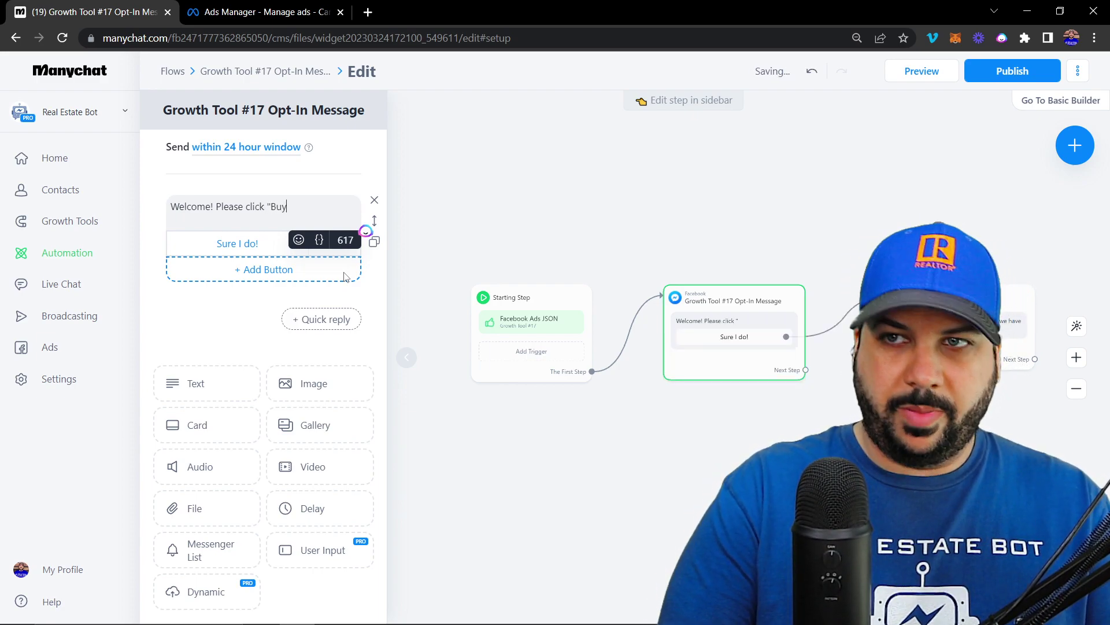
pyautogui.write(' a Home" below to get started.')
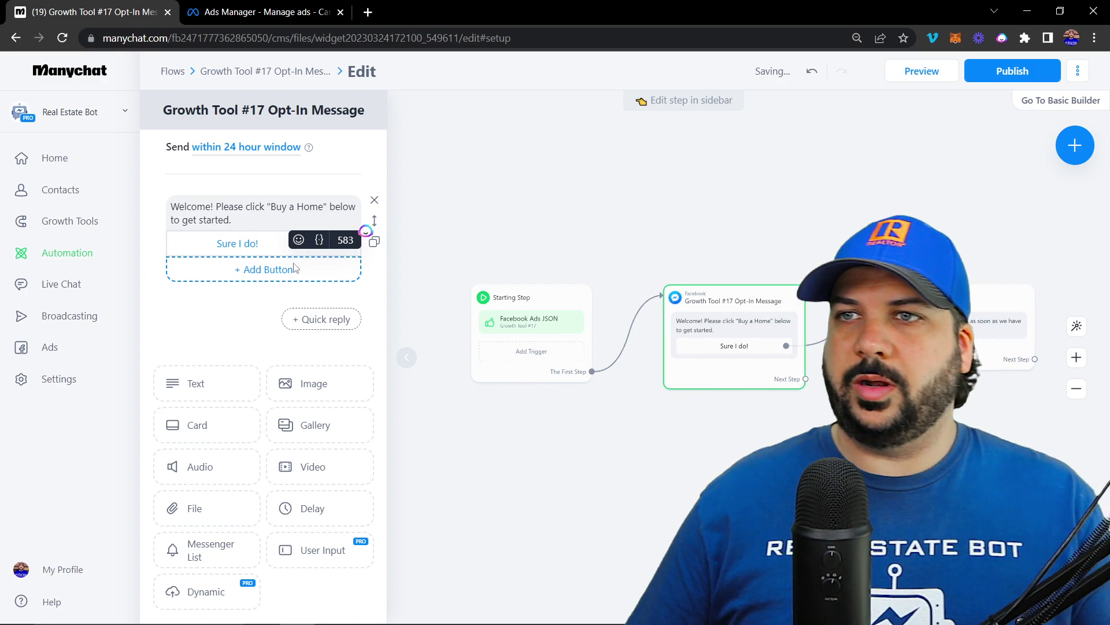
pyautogui.click(298, 240)
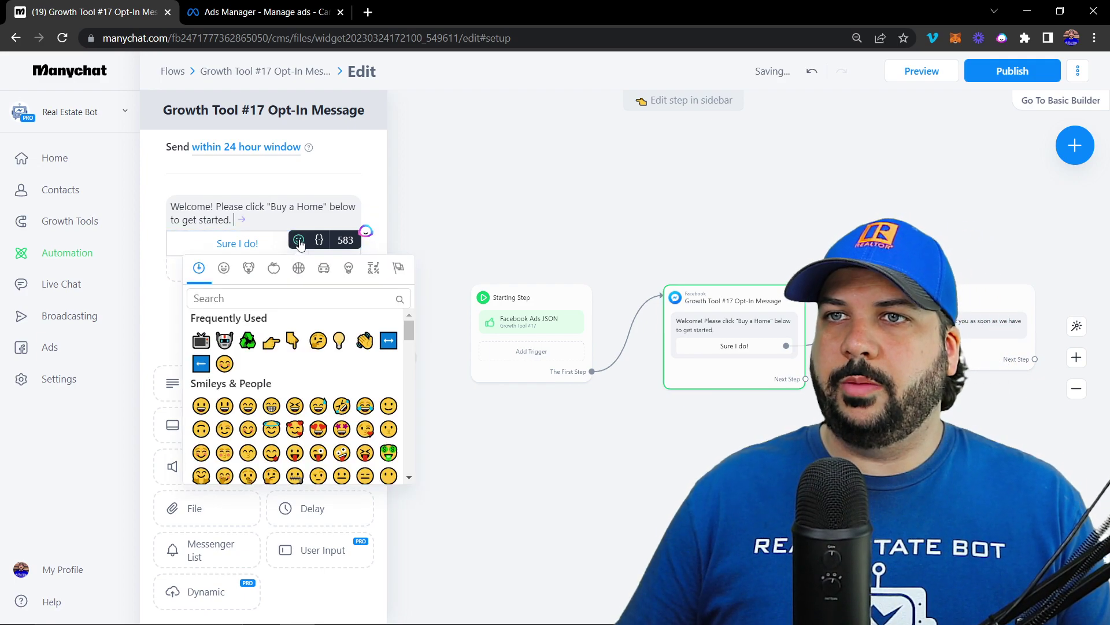
pyautogui.click(293, 341)
# - Rename the Sure I do! button to 'Buy a Home' with a pointing-hand emoji
pyautogui.click(223, 244)
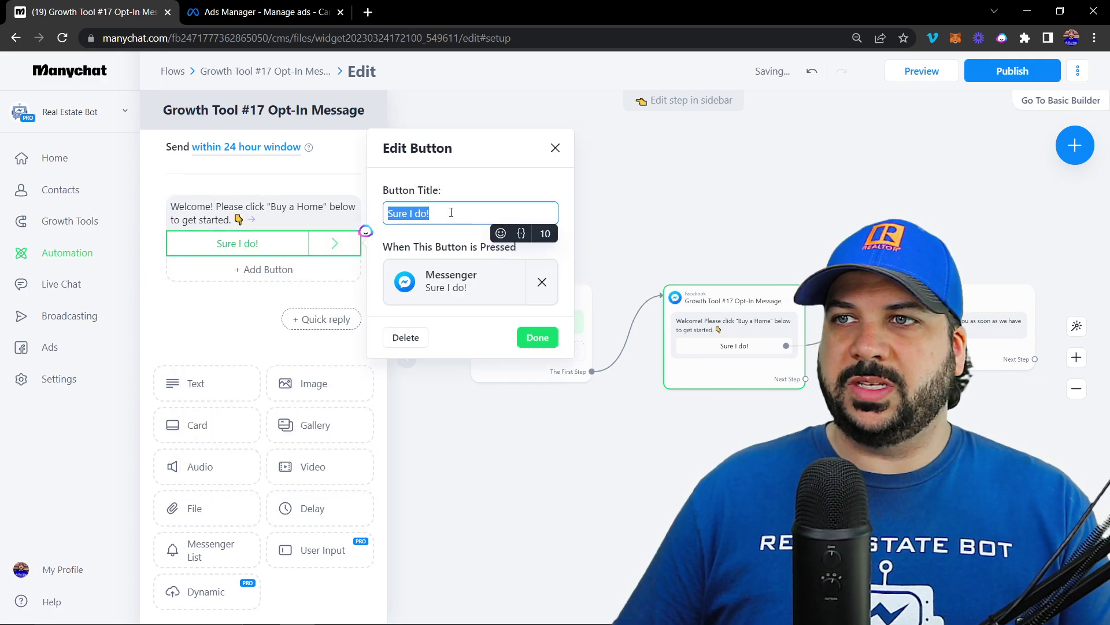
pyautogui.click(509, 234)
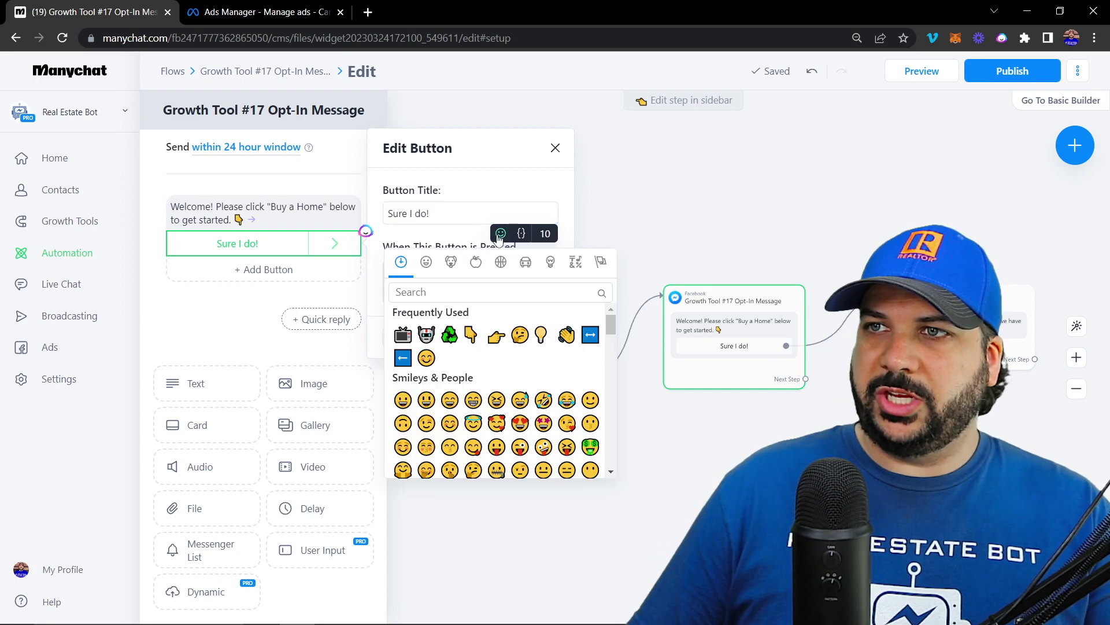
pyautogui.click(494, 330)
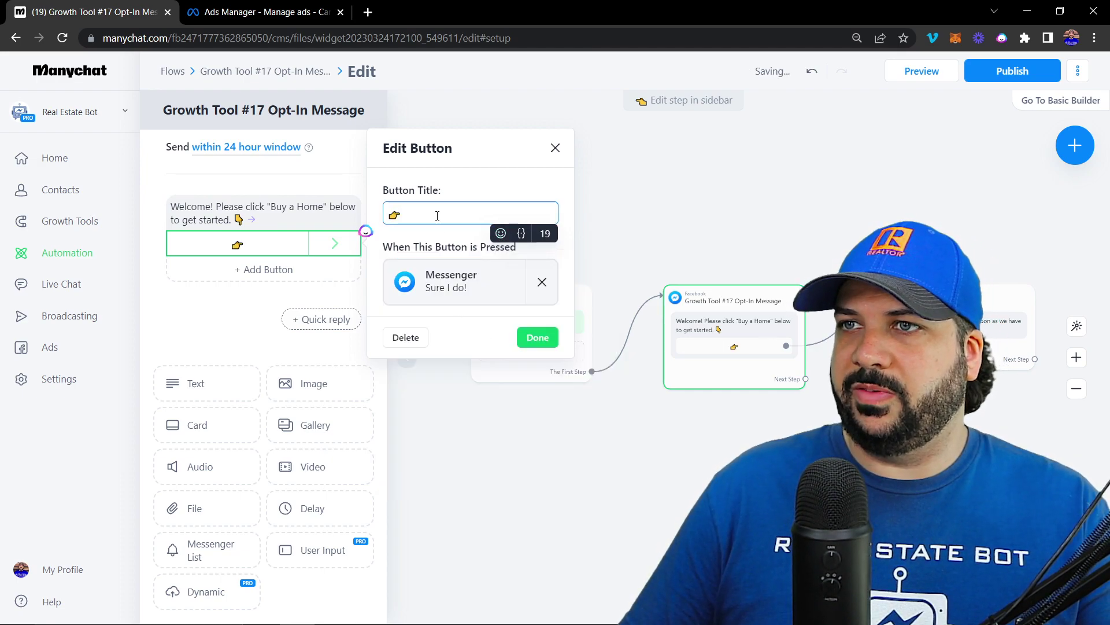
pyautogui.write('B')
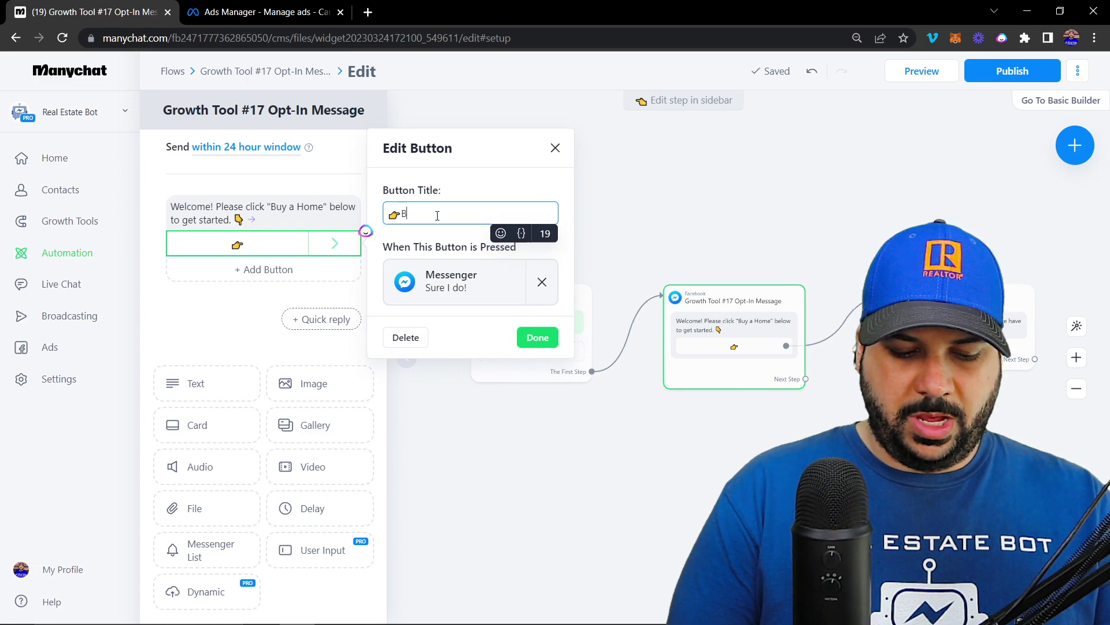
pyautogui.write('uy a Home')
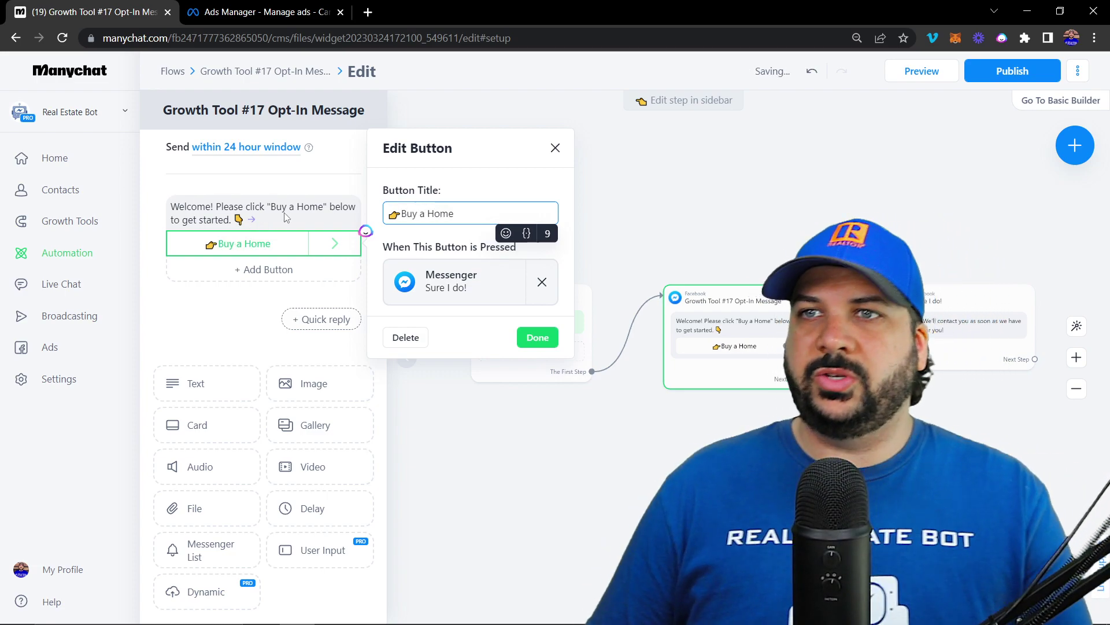
pyautogui.click(687, 229)
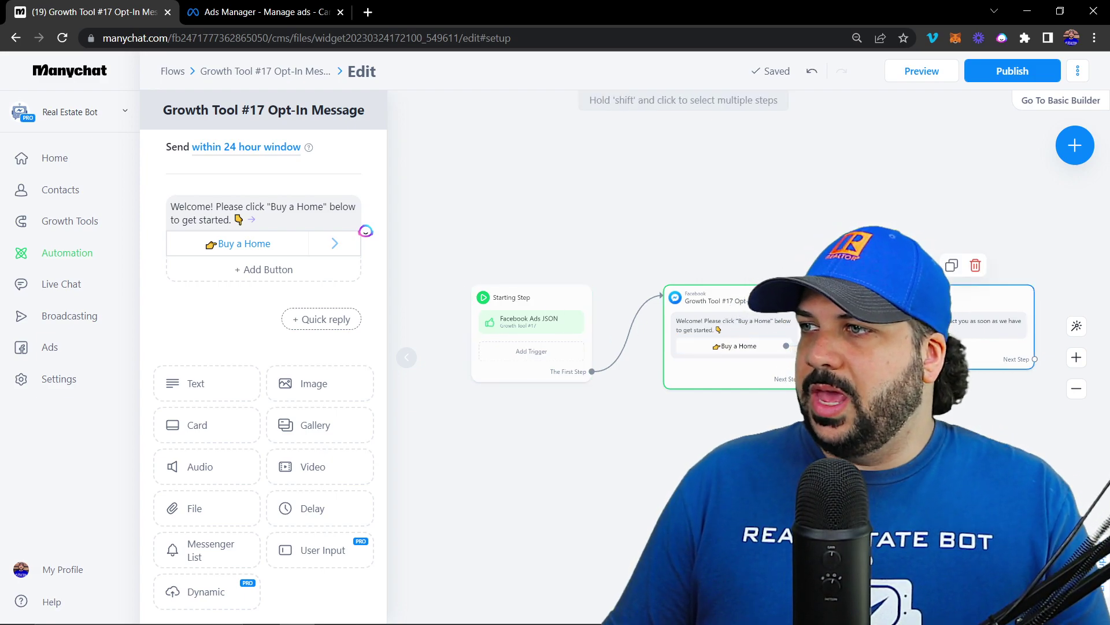
# - Delete the Sure I do! follow-up message step from the flow
pyautogui.hscroll(5, 755, 301)
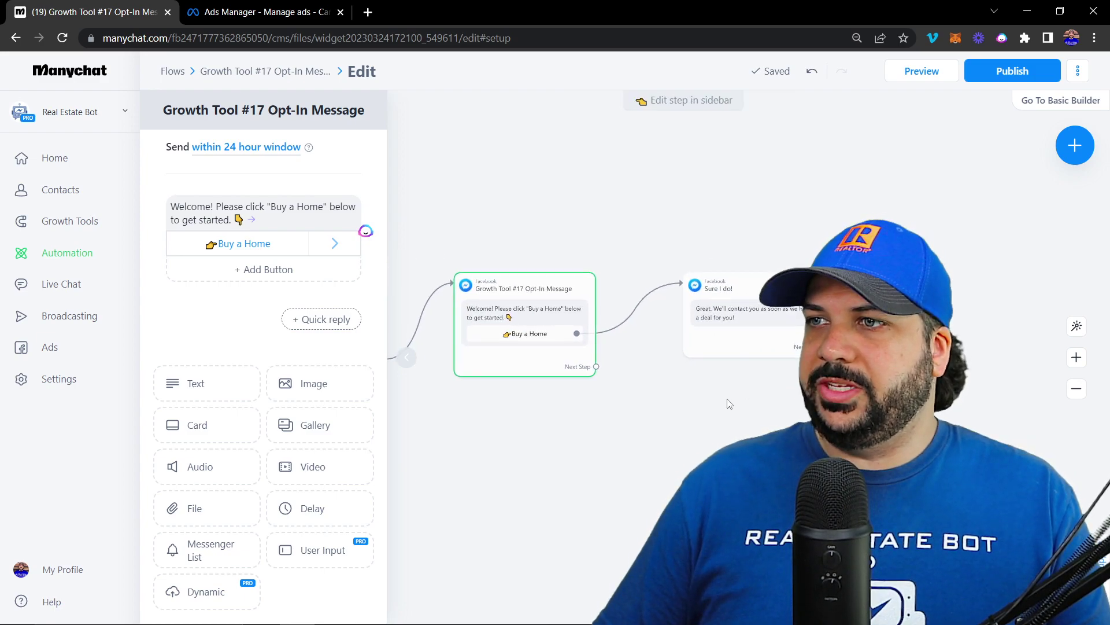
pyautogui.moveTo(749, 306)
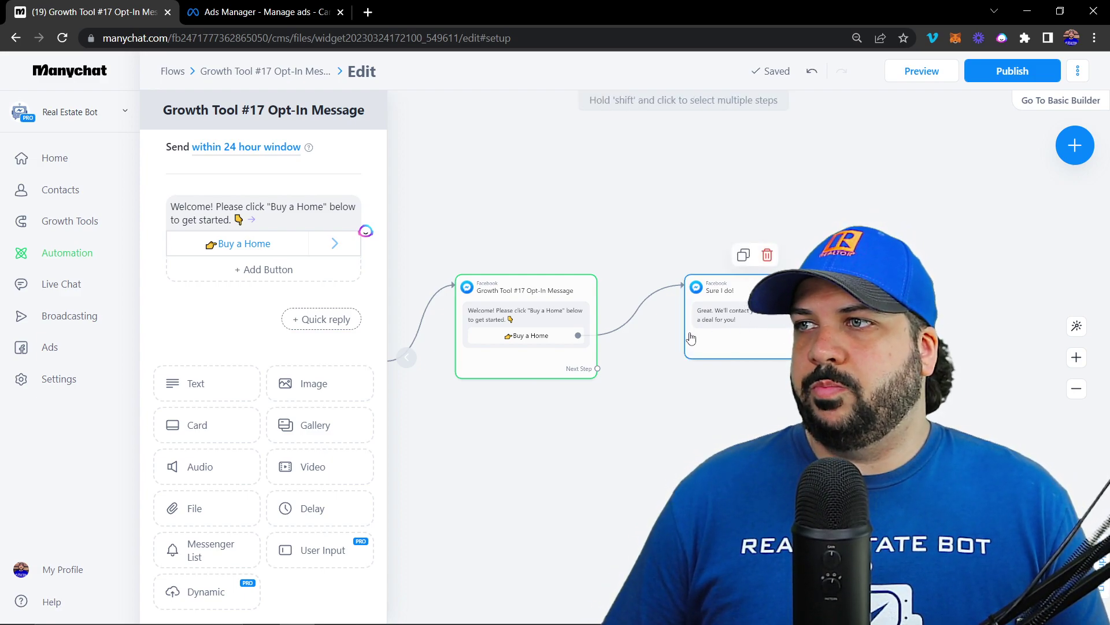
pyautogui.click(767, 254)
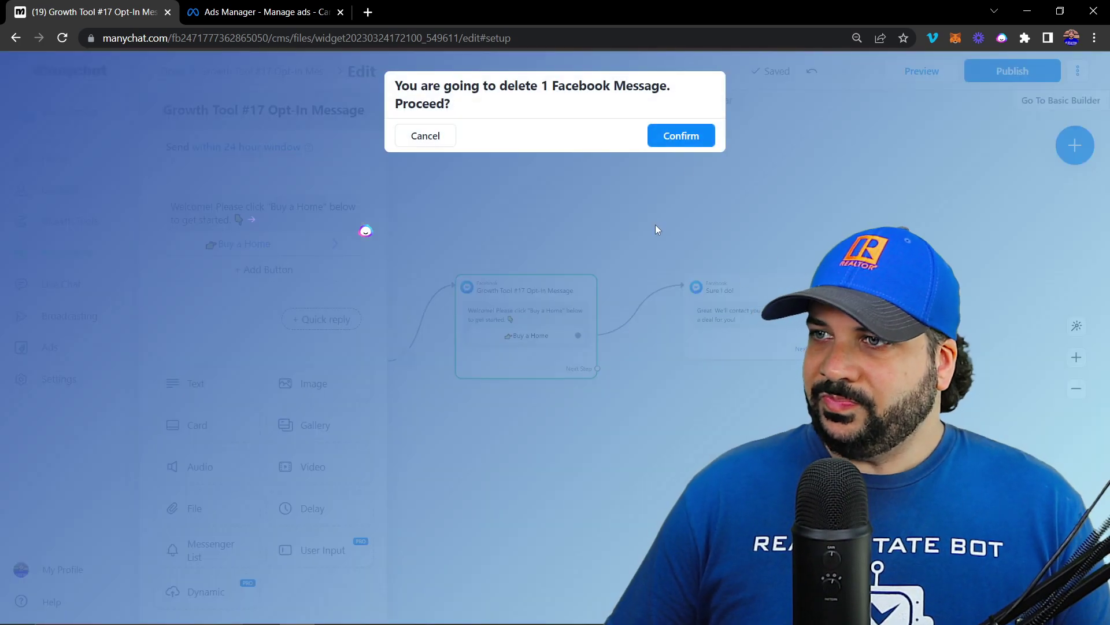
pyautogui.click(681, 135)
# - Connect the Buy a Home button to a Start Flow step that runs Home Buyer Flow
pyautogui.moveTo(578, 336); pyautogui.dragTo(720, 274)
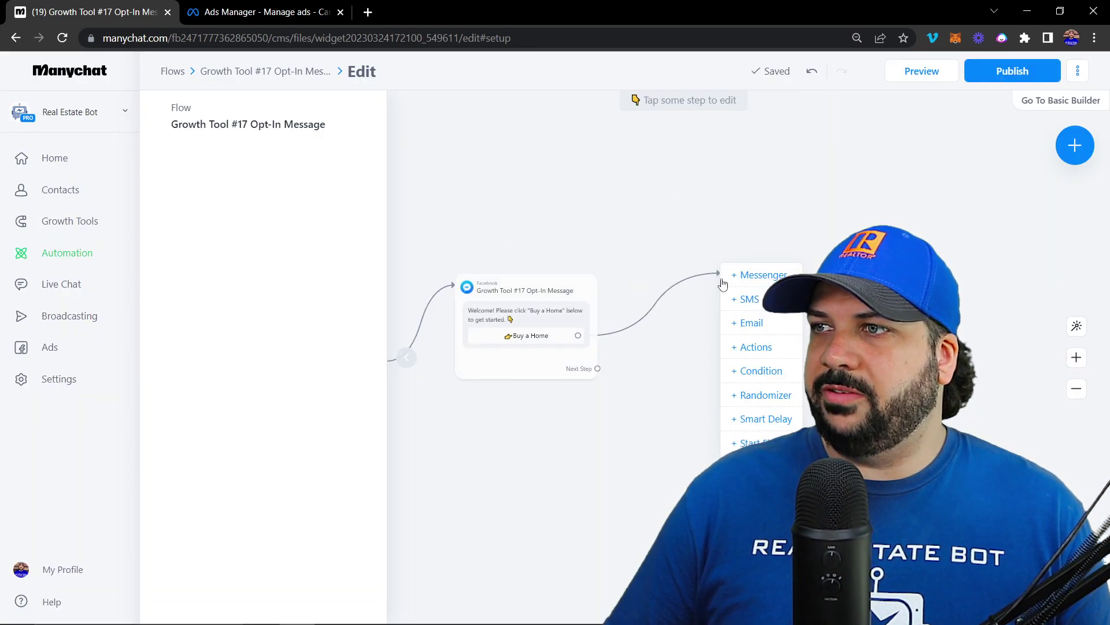
pyautogui.click(751, 442)
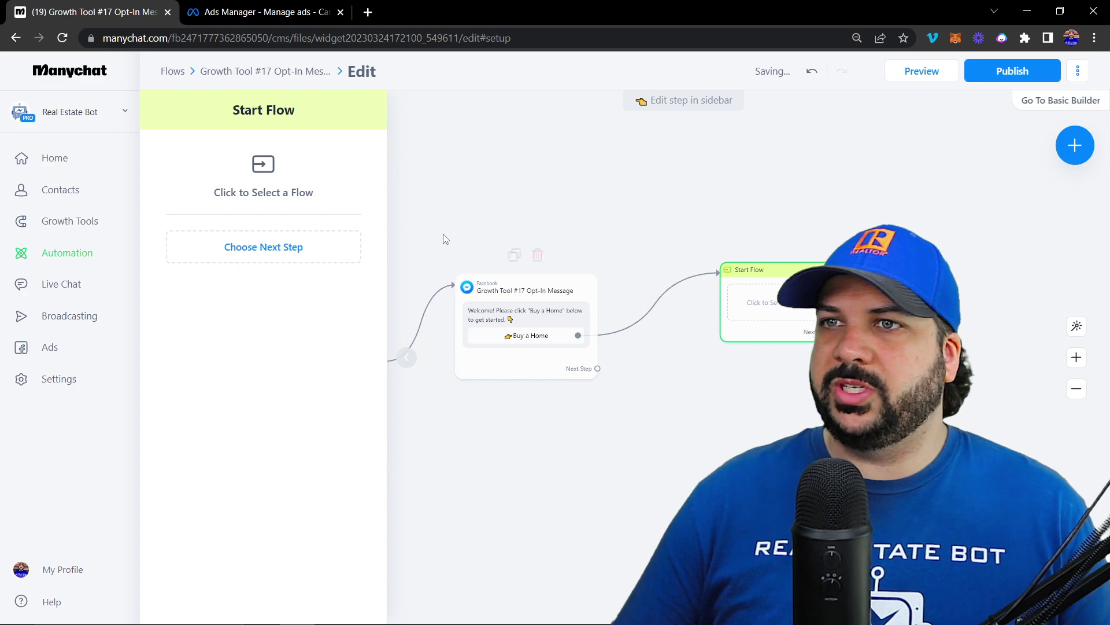
pyautogui.click(258, 178)
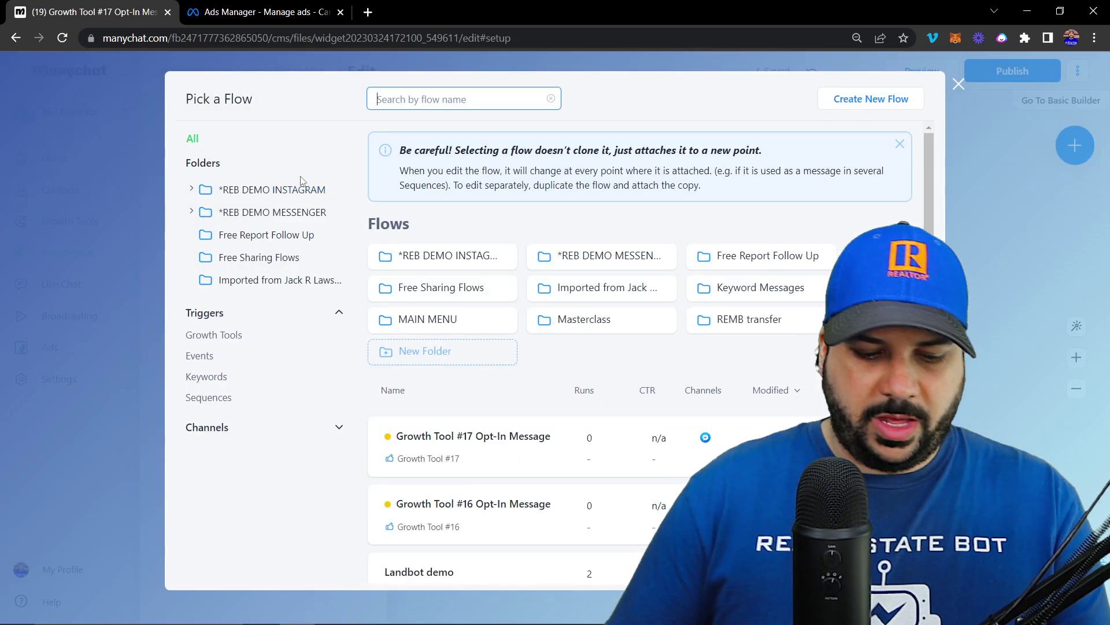
pyautogui.write('buy')
pyautogui.press('BackSpace')
pyautogui.press('BackSpace')
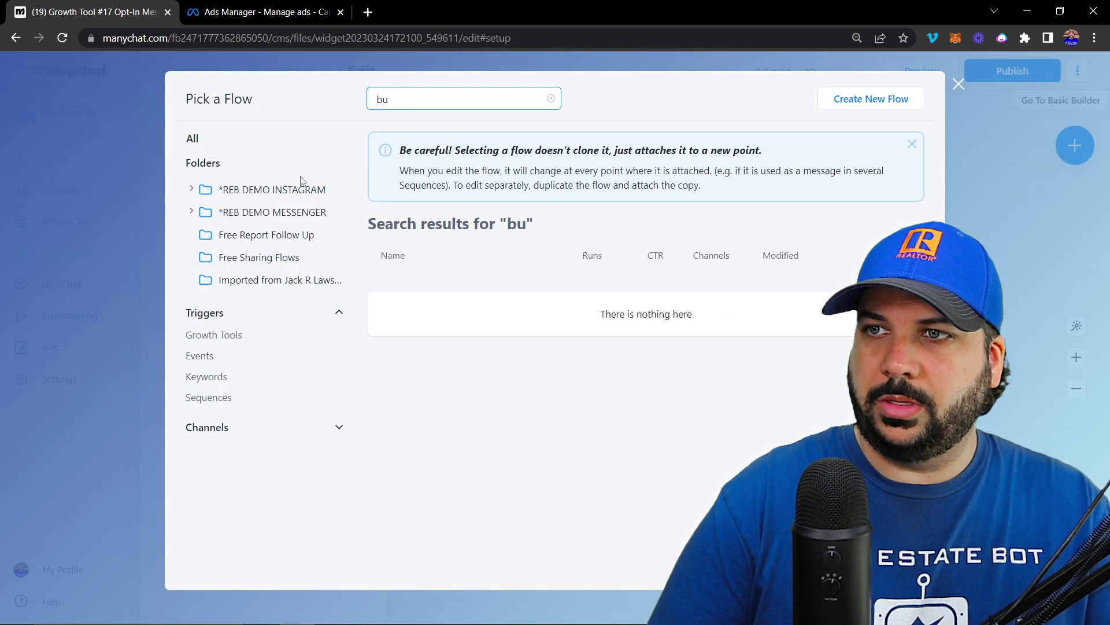
pyautogui.press('BackSpace')
pyautogui.press('BackSpace')
pyautogui.write('home bu')
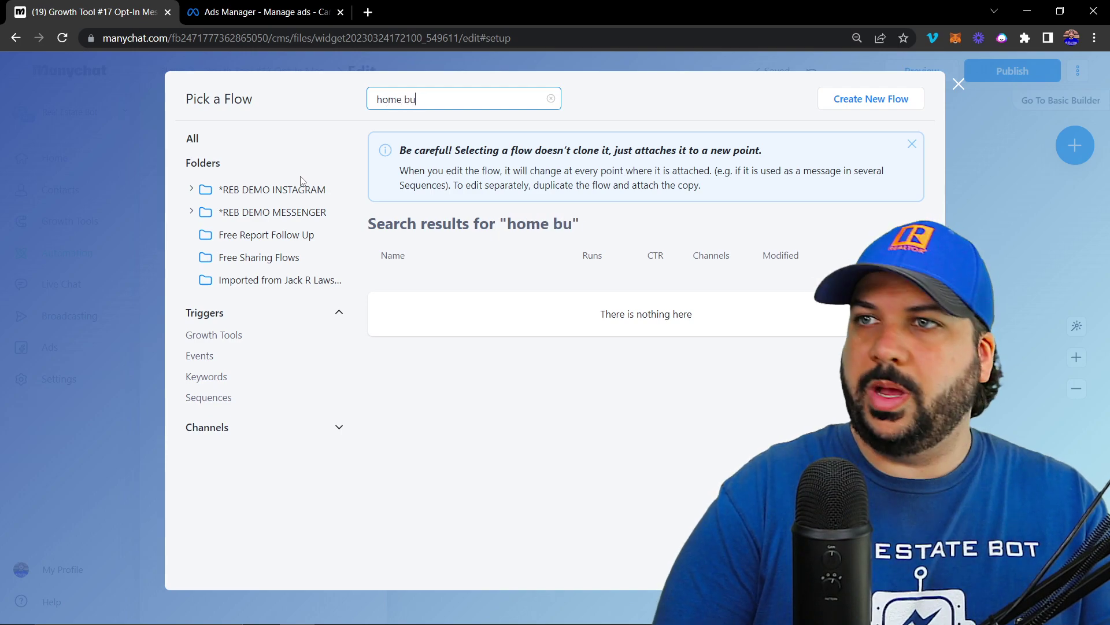
pyautogui.write('y')
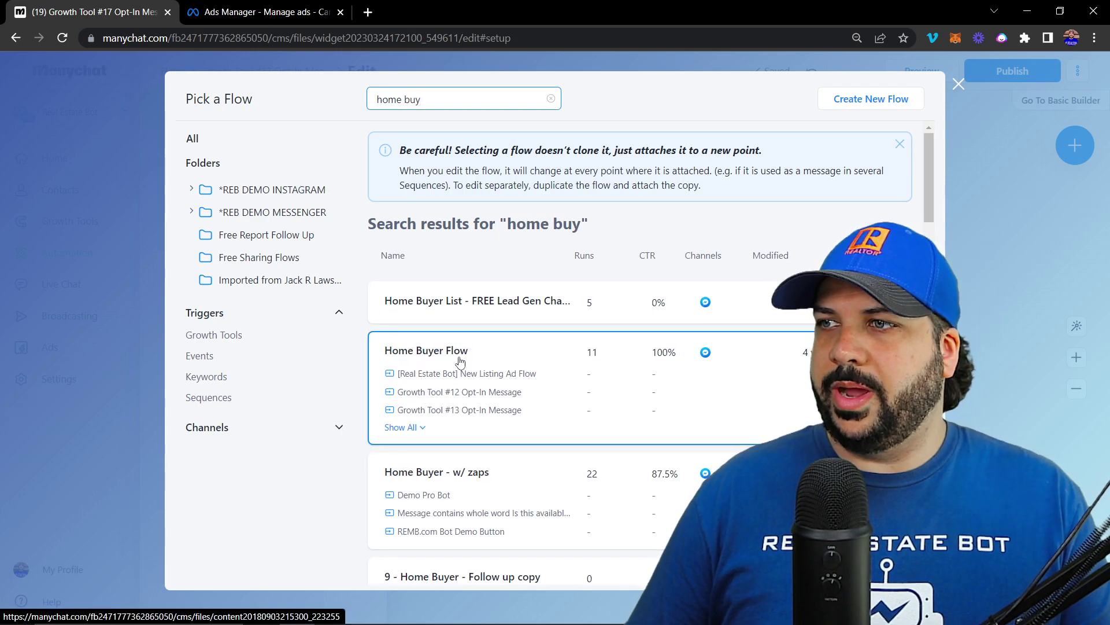
pyautogui.click(460, 356)
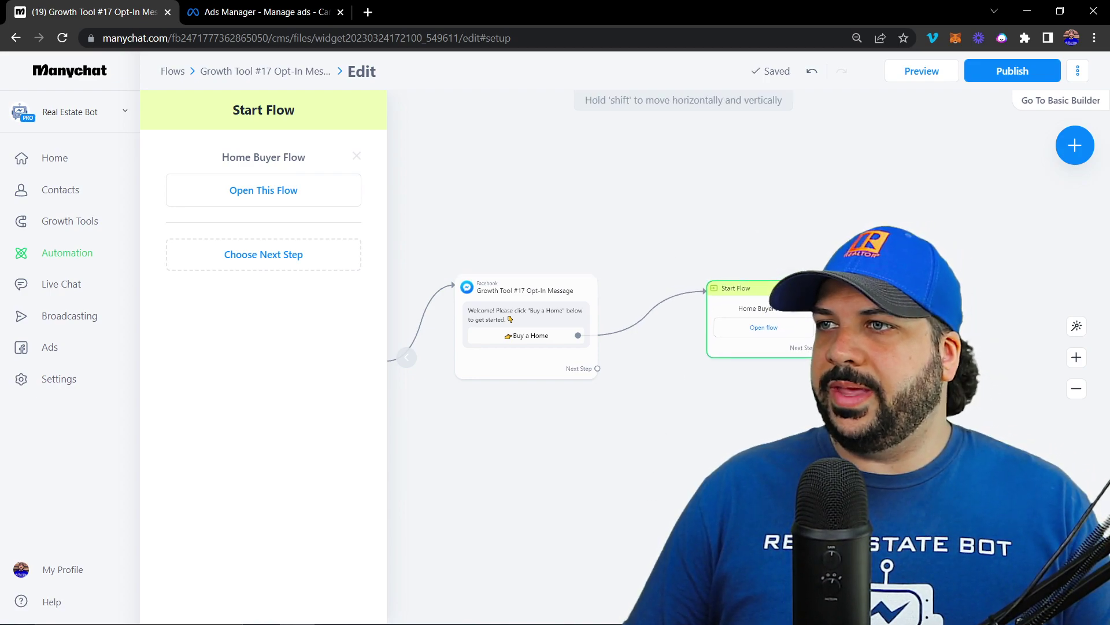
pyautogui.hscroll(-3, 639, 402)
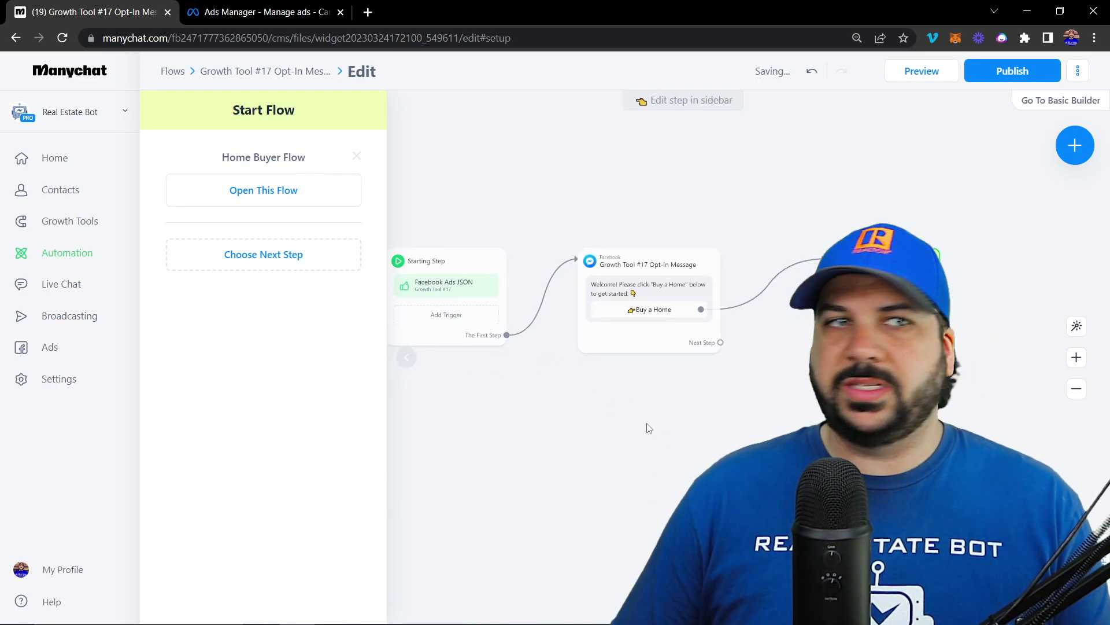
pyautogui.moveTo(647, 426); pyautogui.dragTo(489, 366)
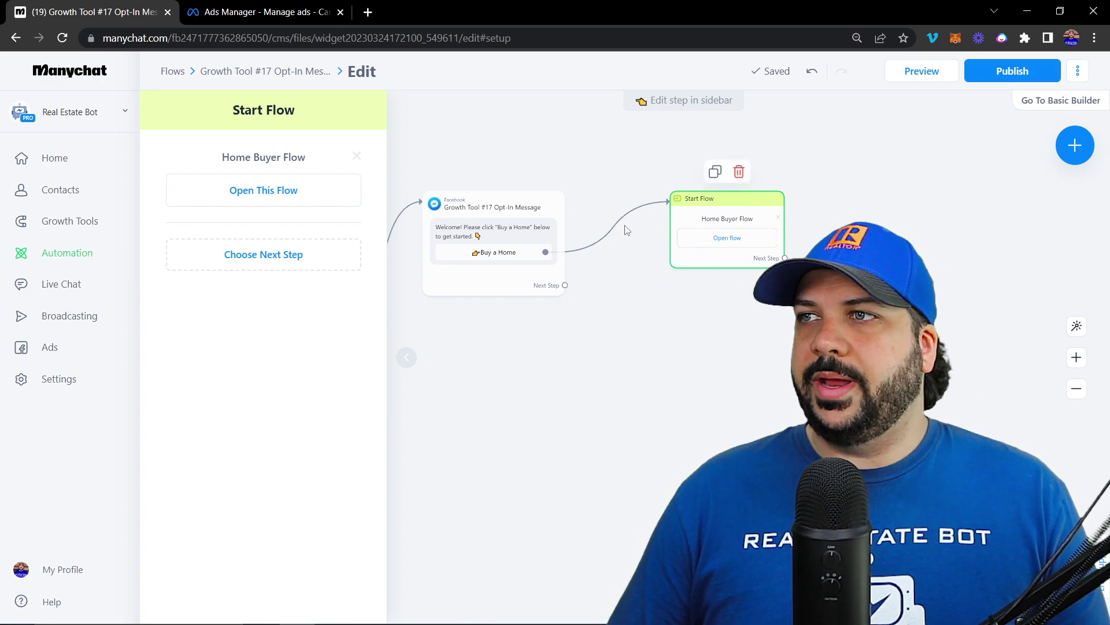
pyautogui.hscroll(-4, 717, 321)
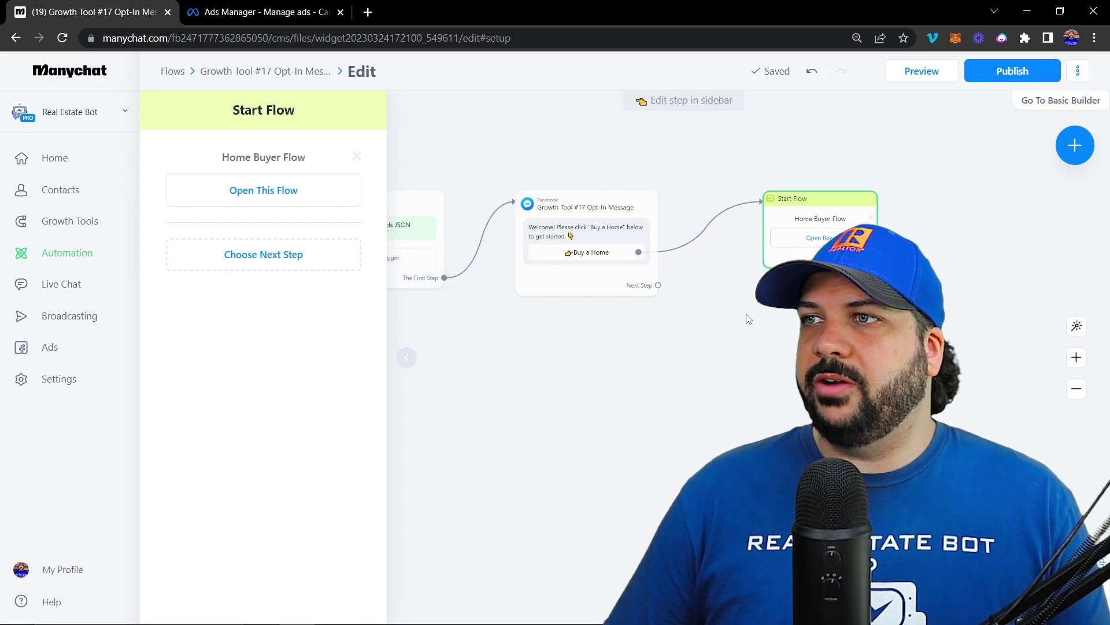
# - Publish Growth Tool #17 and copy its updated Facebook Ads JSON code
pyautogui.click(1012, 71)
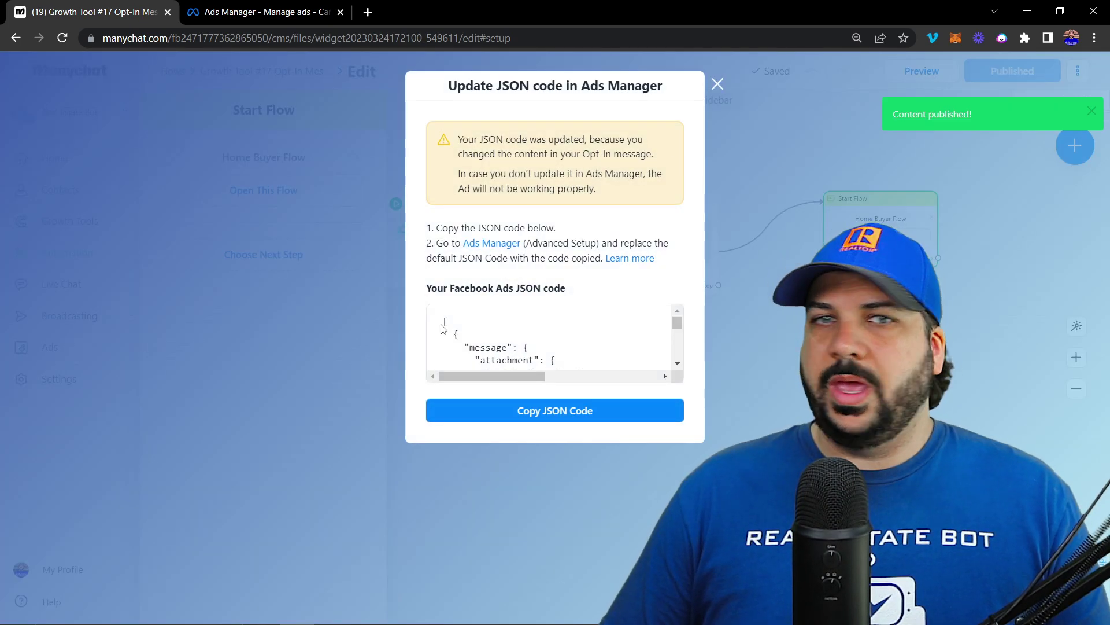
pyautogui.scroll(-5, 509, 344)
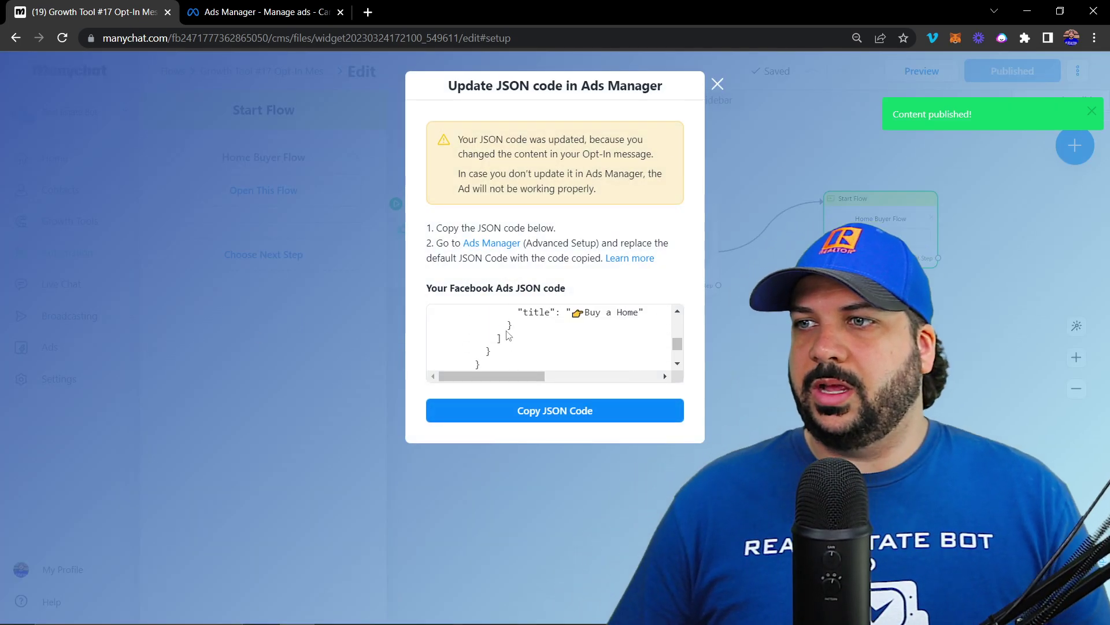
pyautogui.scroll(-1, 550, 370)
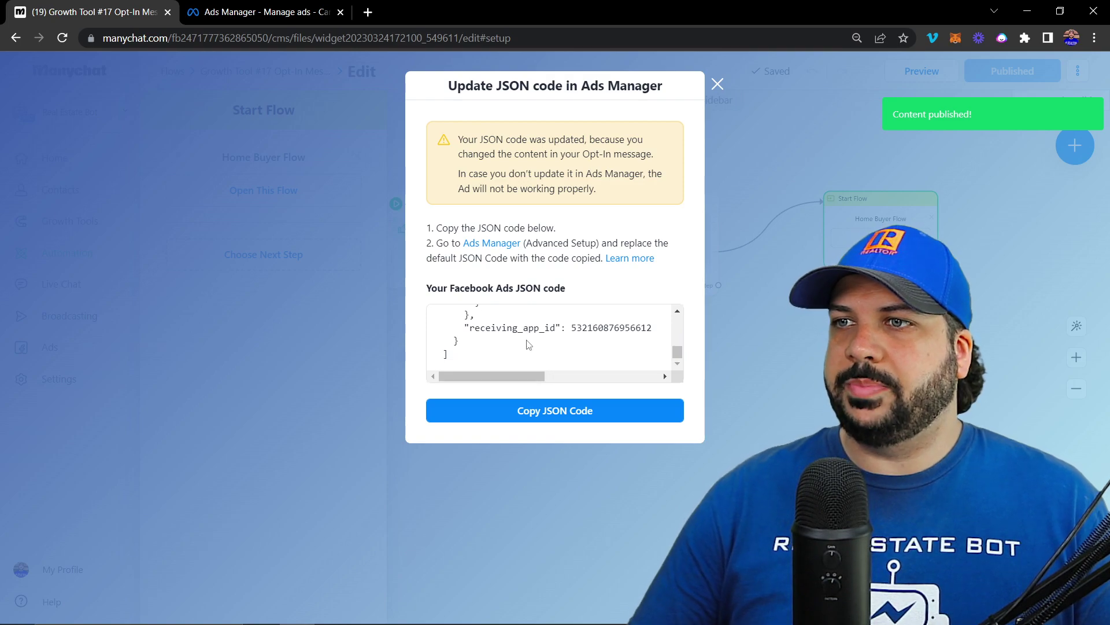
pyautogui.click(560, 411)
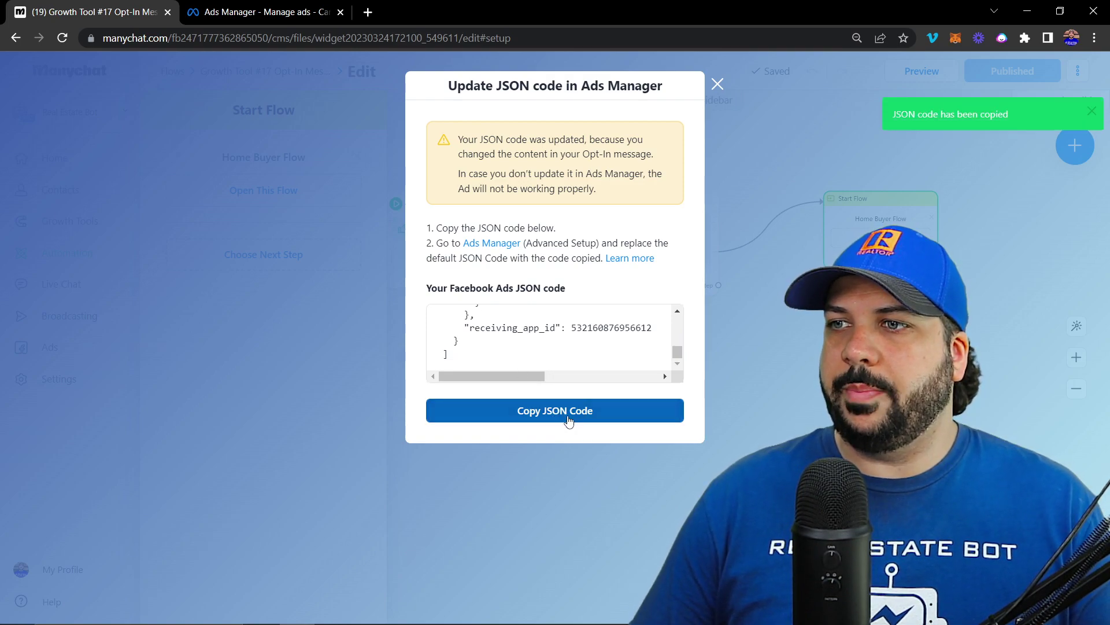
# - Start a new Ads Manager campaign with the Engagement objective
pyautogui.click(230, 15)
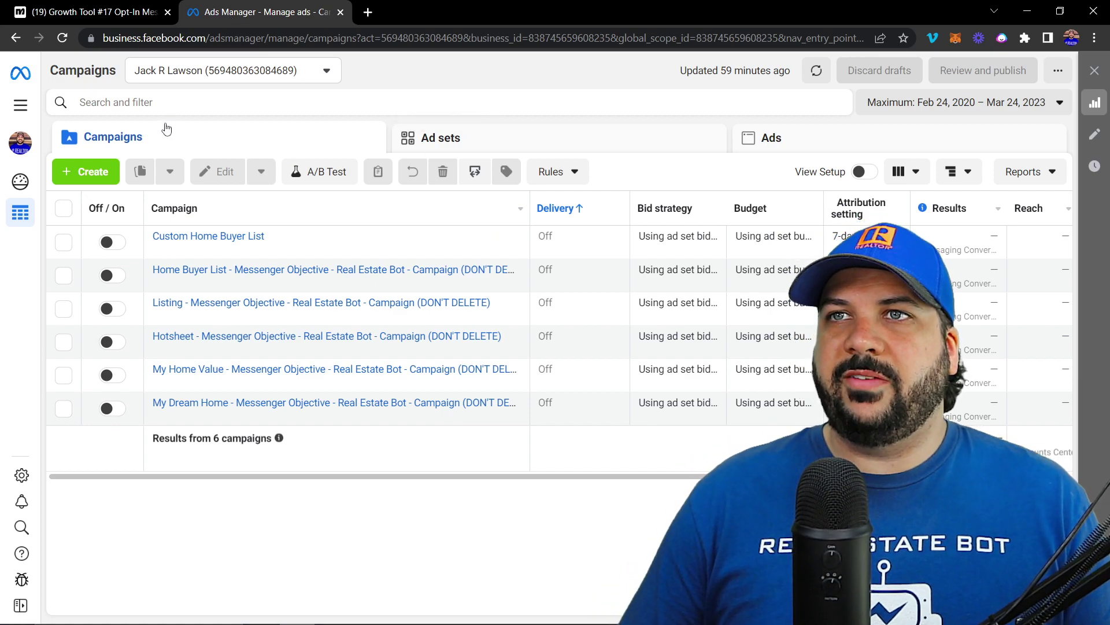
pyautogui.click(91, 173)
pyautogui.moveTo(367, 325)
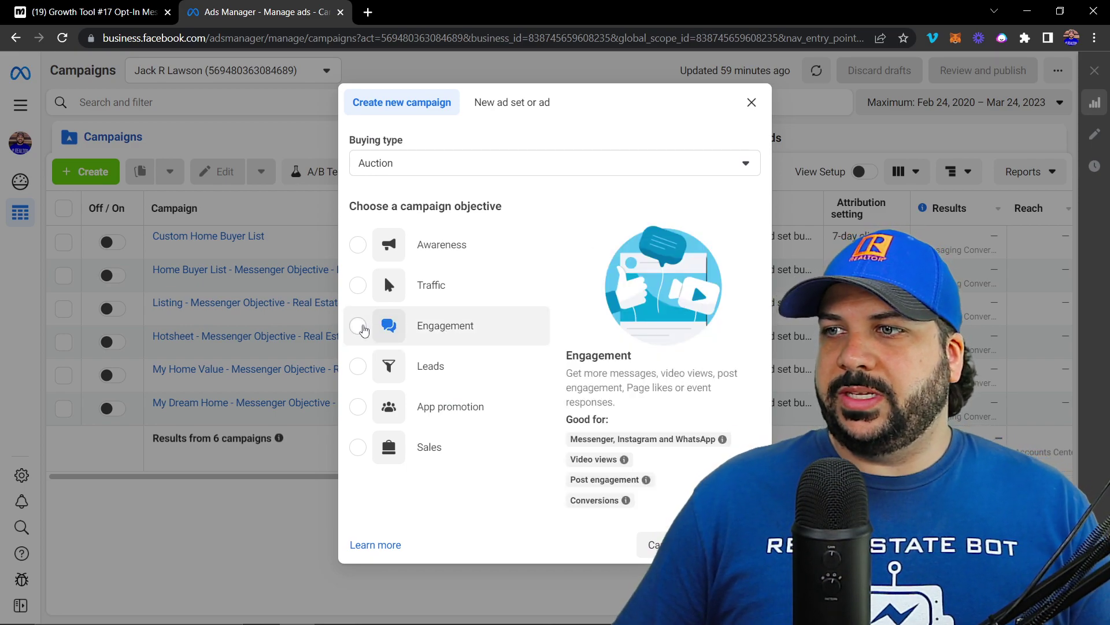
pyautogui.click(363, 326)
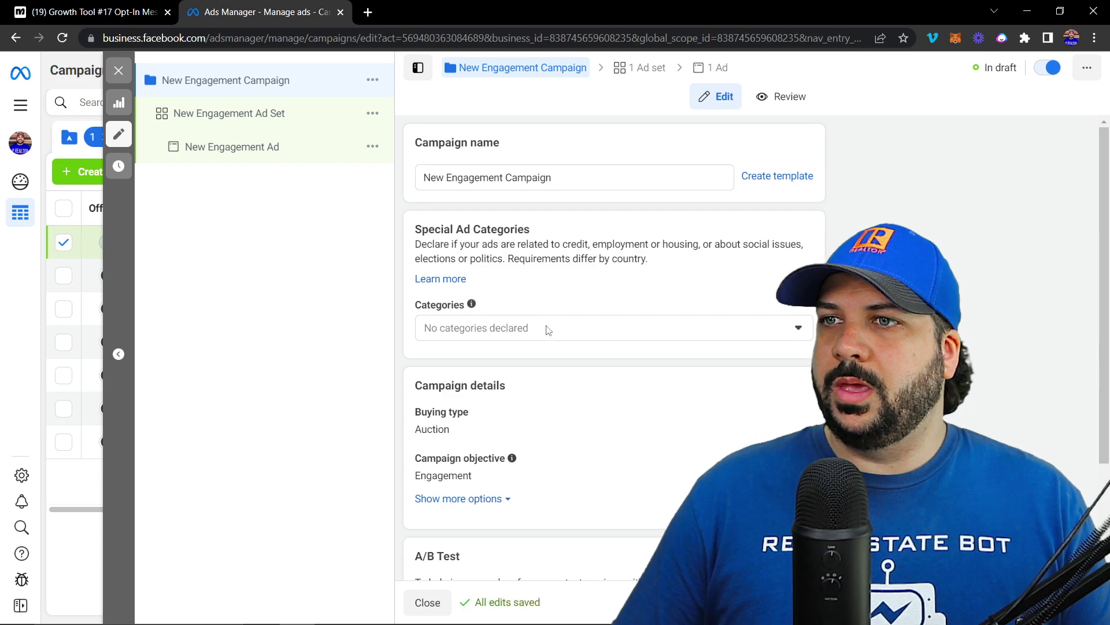
# - Declare Housing as the campaign's special ad category and open the ad set
pyautogui.click(548, 330)
pyautogui.click(516, 489)
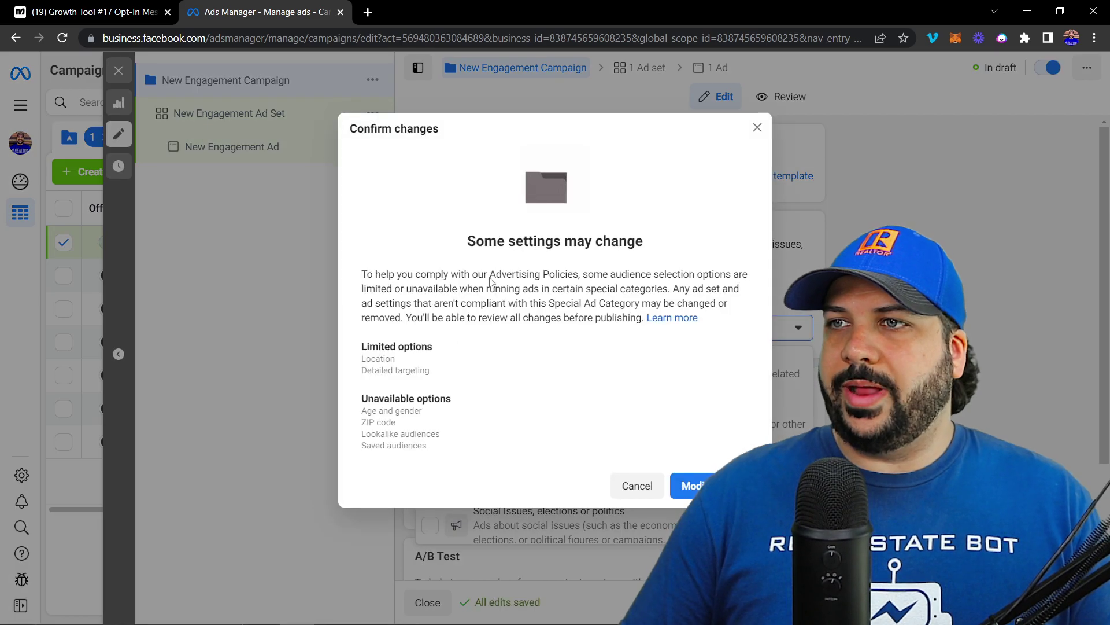
pyautogui.click(688, 485)
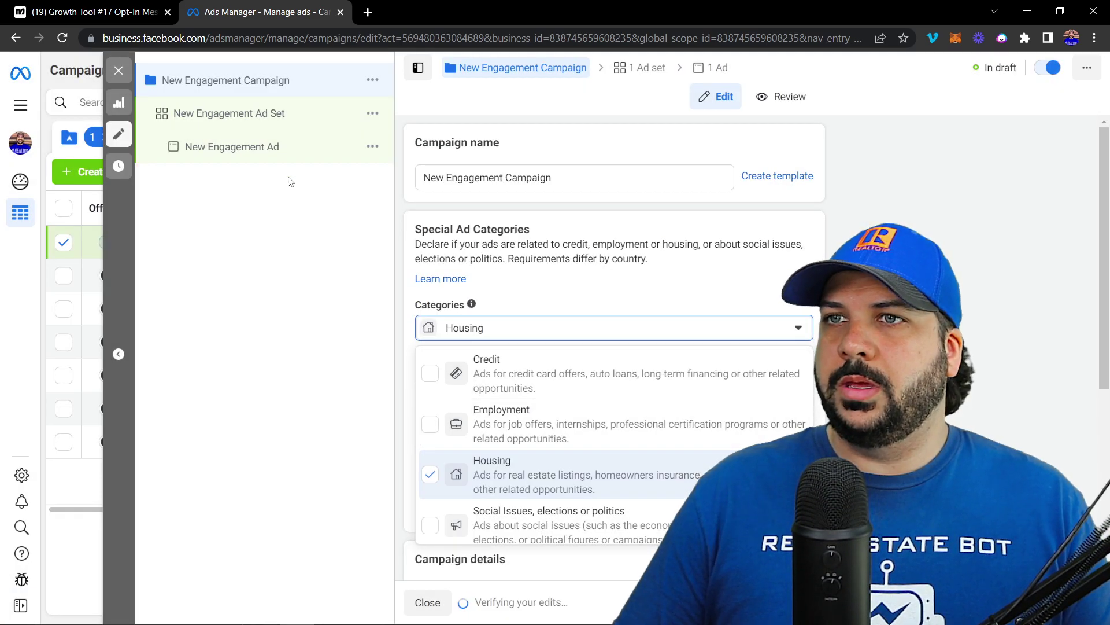
pyautogui.click(203, 116)
# - Set the ad set's Facebook Page to Real Estate Bot
pyautogui.scroll(-1, 521, 344)
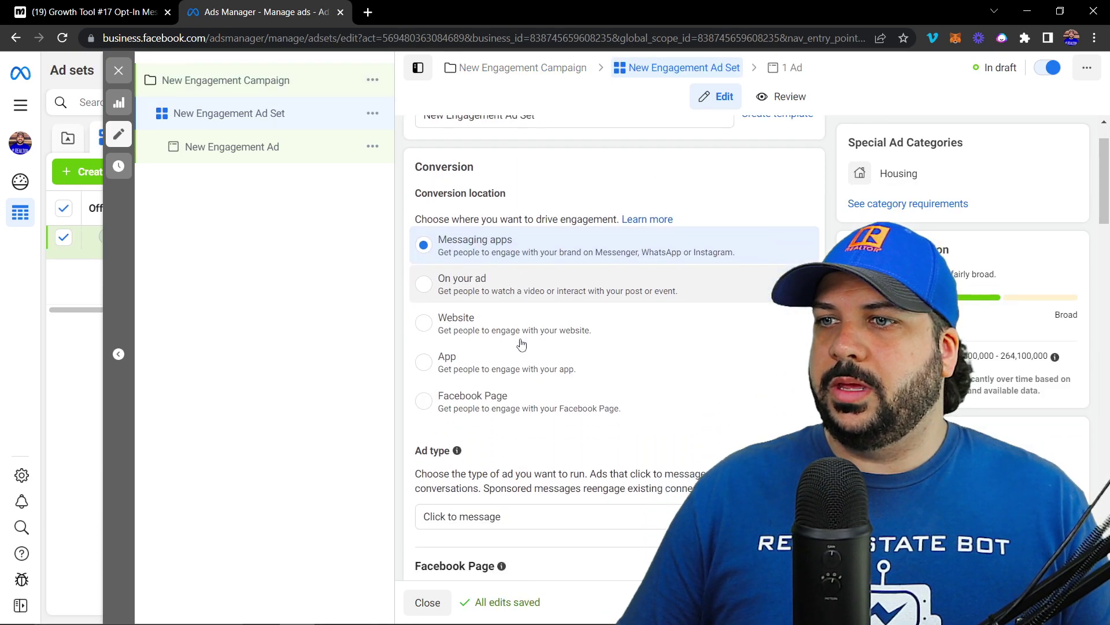
pyautogui.scroll(-5, 522, 345)
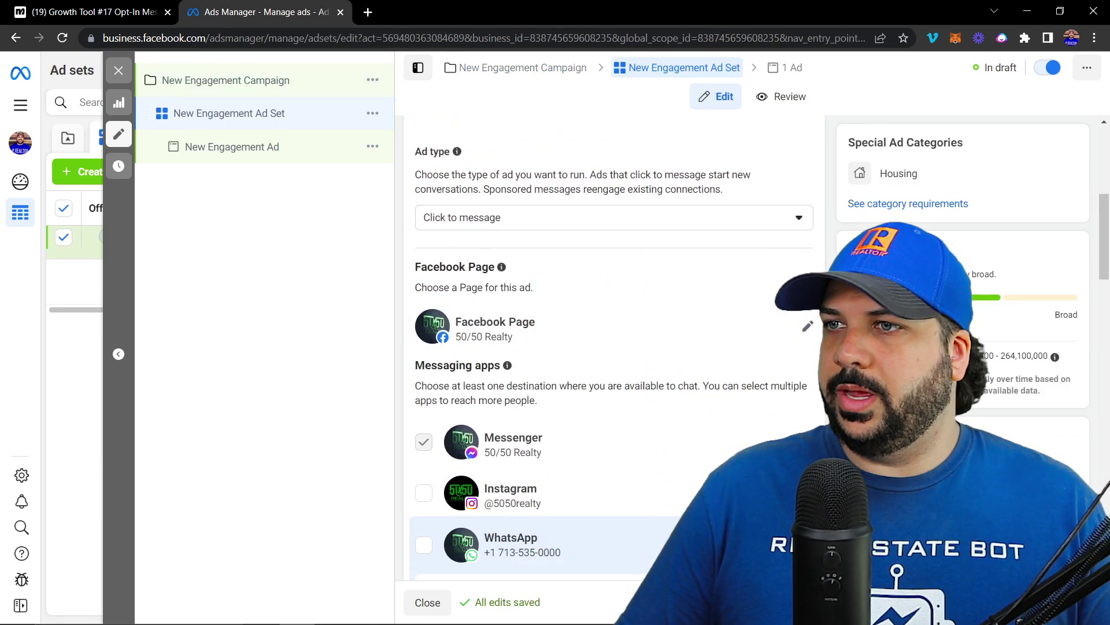
pyautogui.click(525, 327)
pyautogui.write('real')
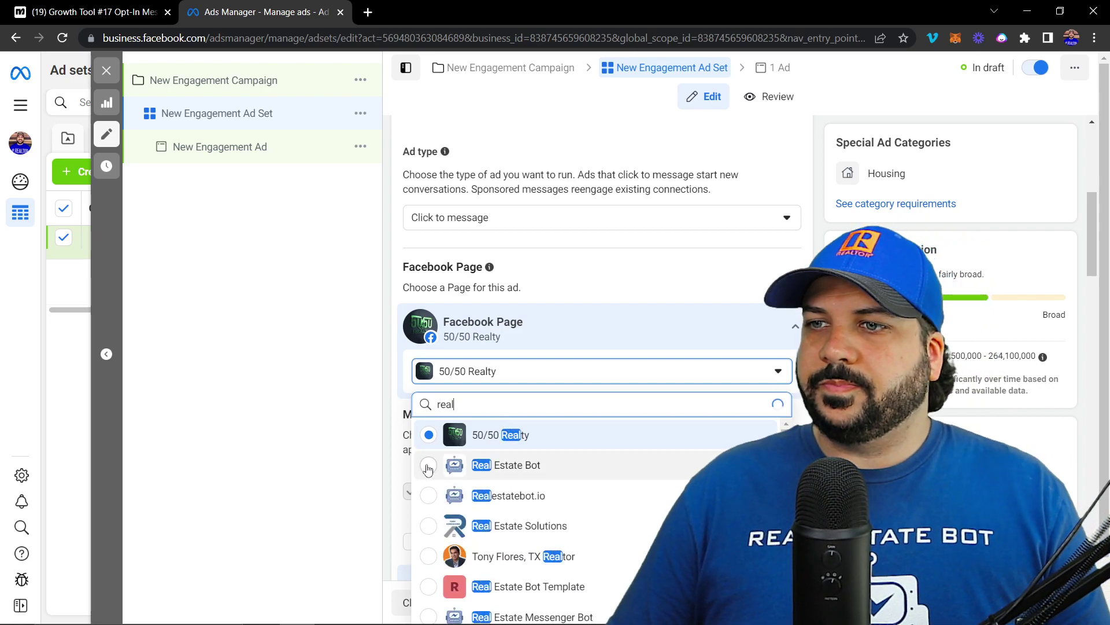
pyautogui.click(428, 467)
# - Leave Messenger as the only messaging app by unchecking Instagram, then open the ad
pyautogui.scroll(-3, 602, 296)
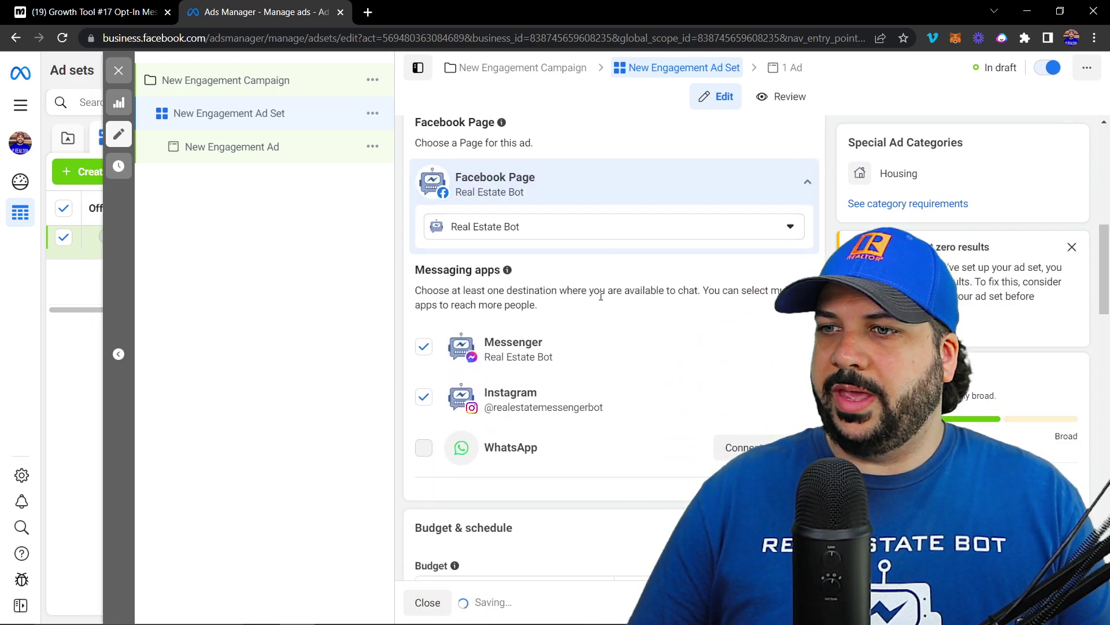
pyautogui.click(424, 398)
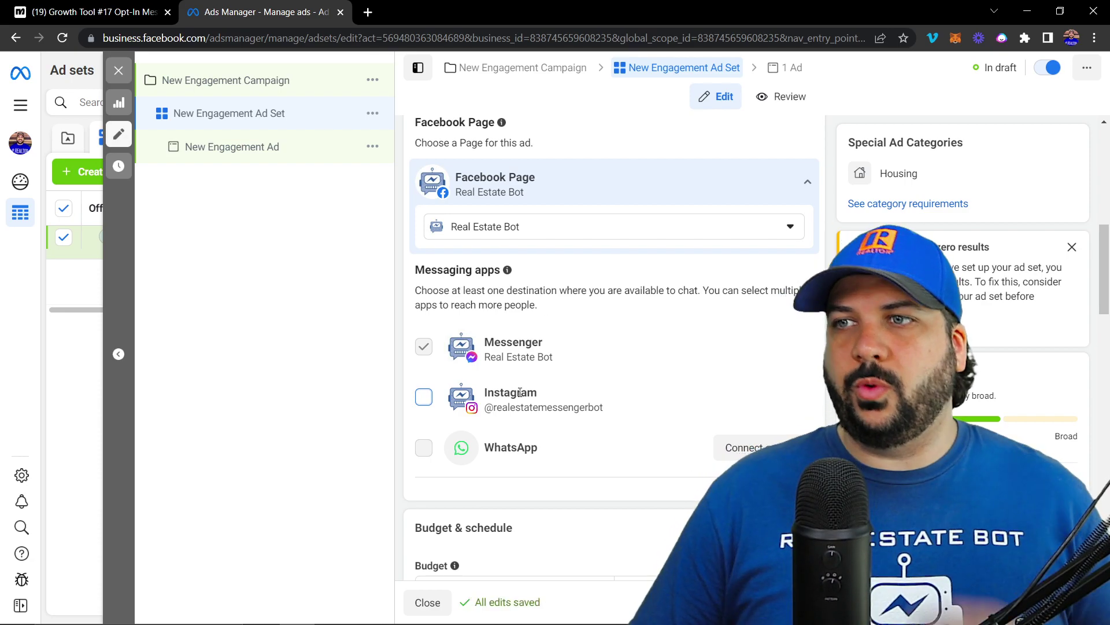
pyautogui.scroll(-2, 517, 390)
pyautogui.scroll(-9, 509, 389)
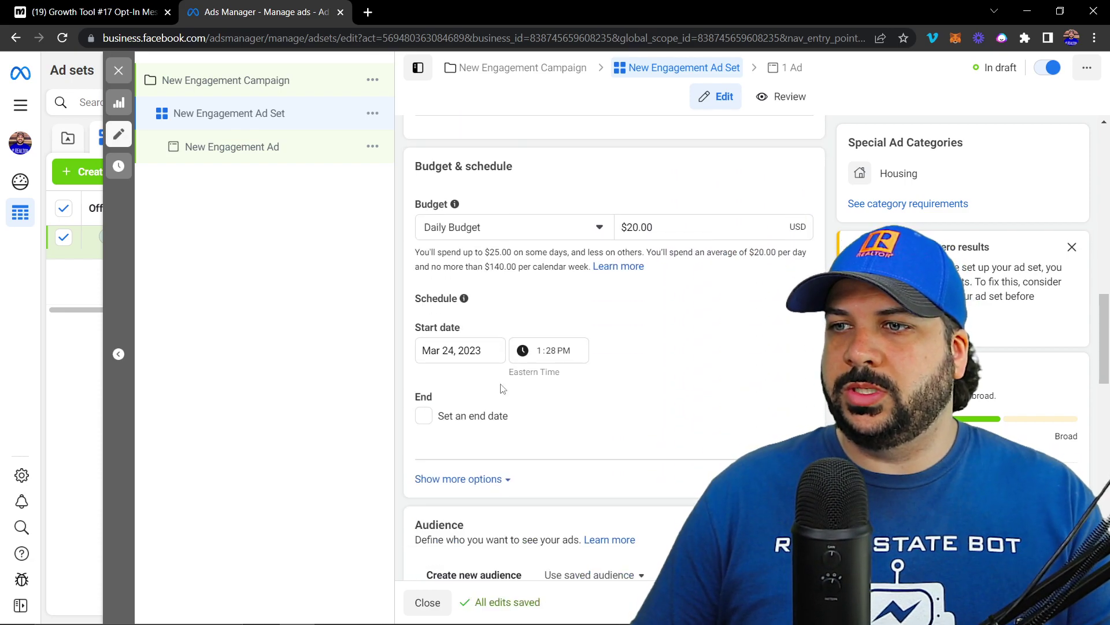
pyautogui.scroll(-5, 502, 388)
pyautogui.scroll(5, 515, 381)
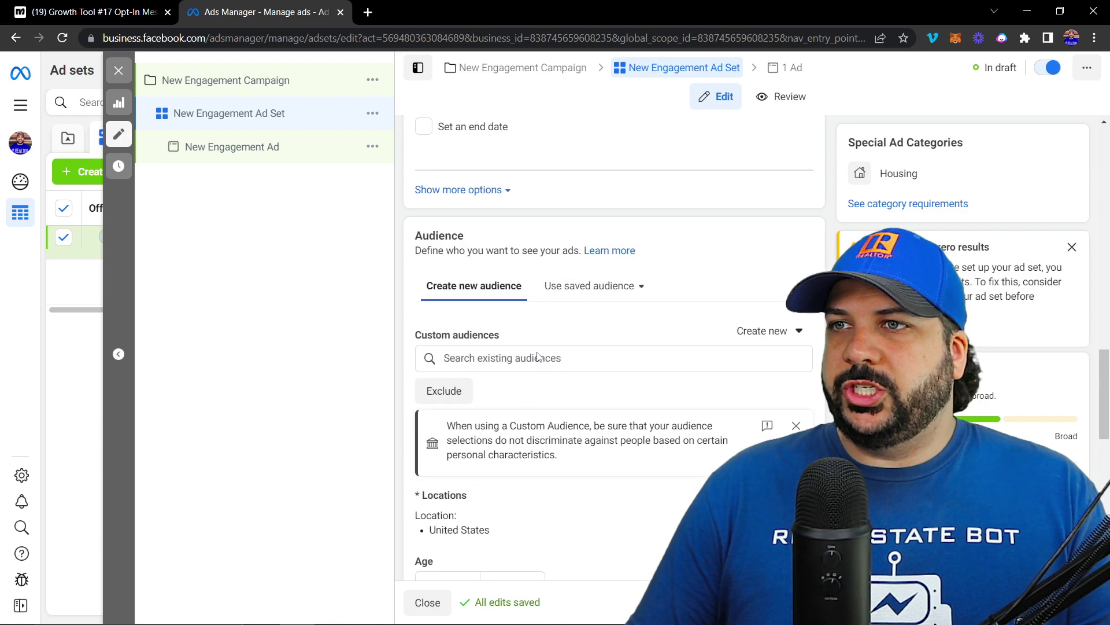
pyautogui.scroll(-4, 517, 376)
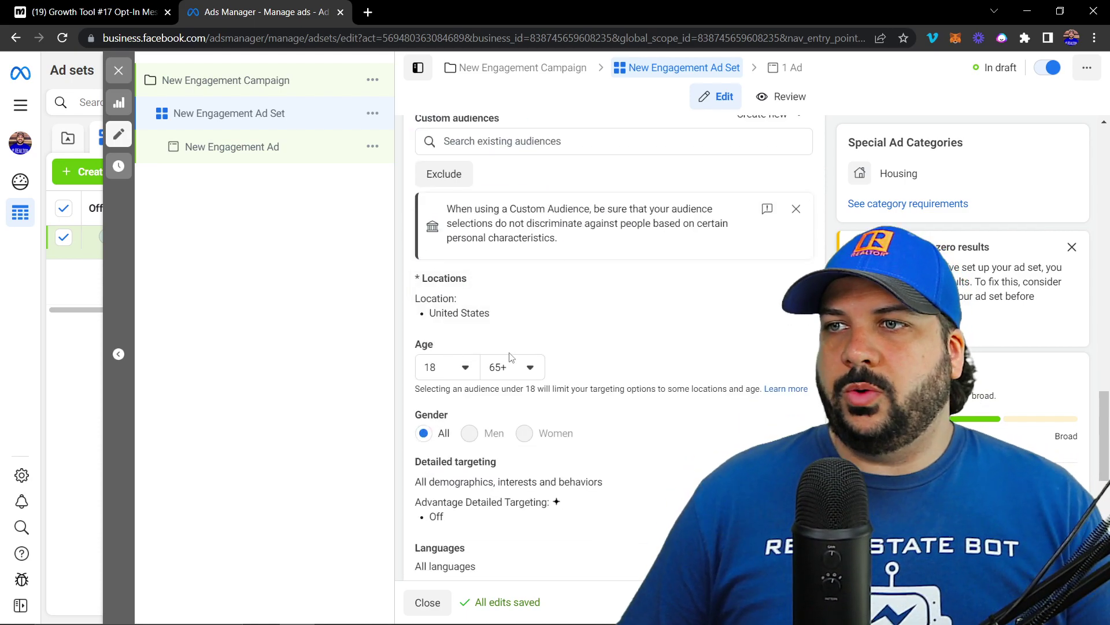
pyautogui.scroll(-1, 512, 353)
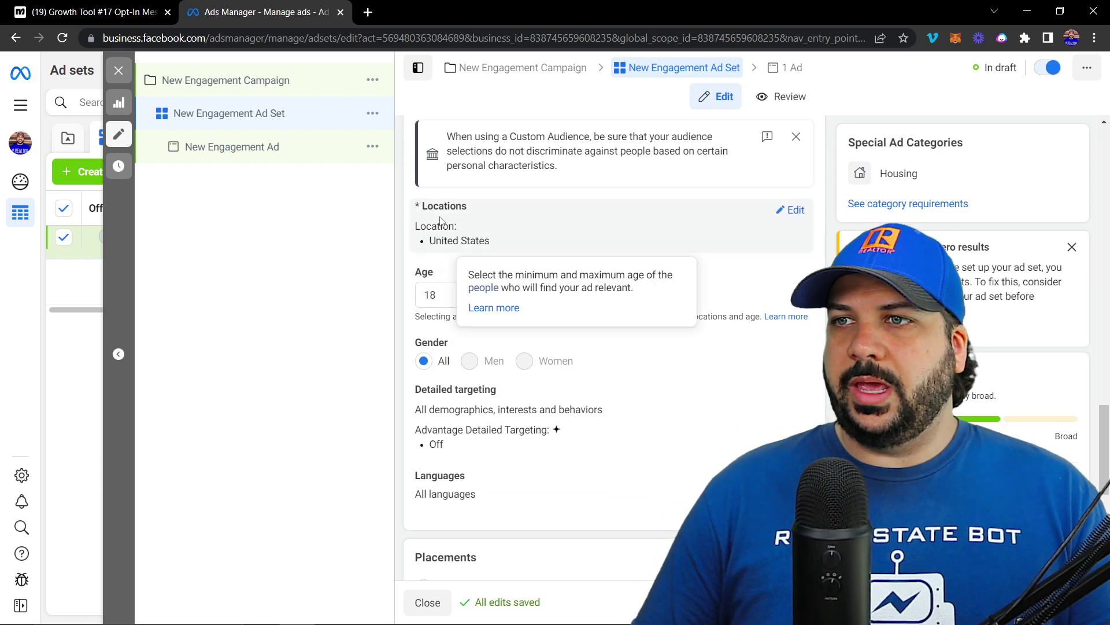
pyautogui.scroll(-5, 454, 404)
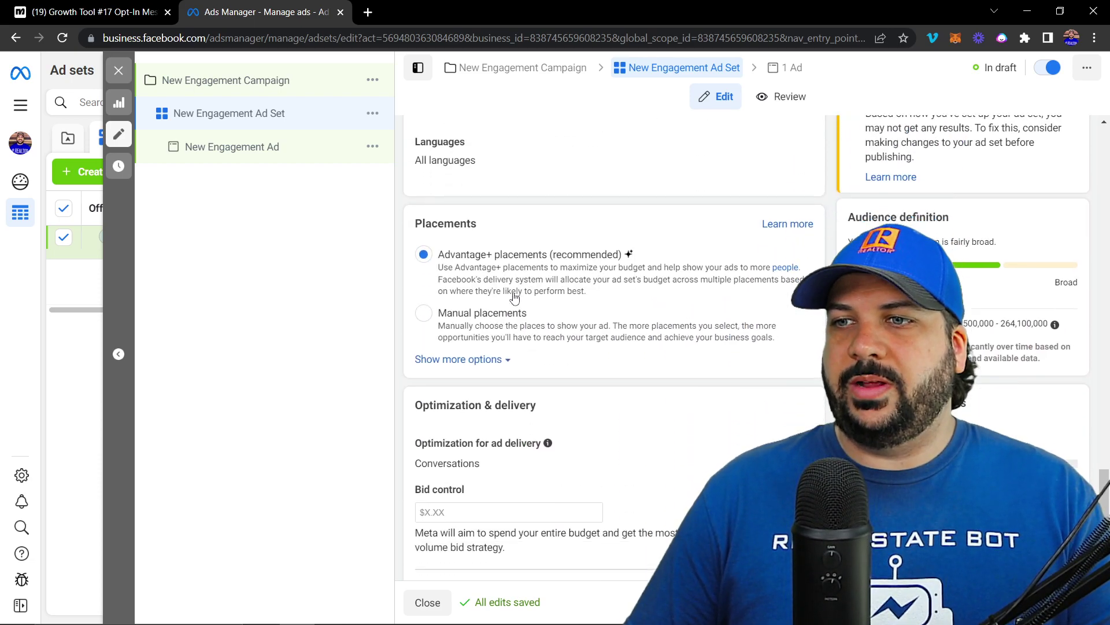
pyautogui.click(242, 163)
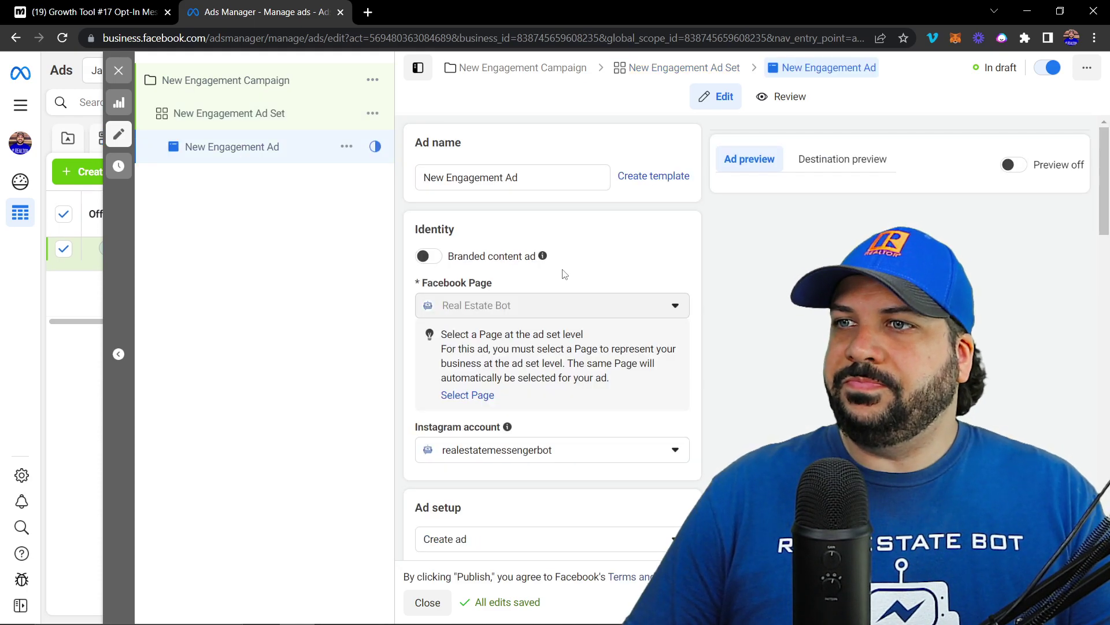
pyautogui.scroll(-3, 562, 273)
pyautogui.scroll(-5, 564, 274)
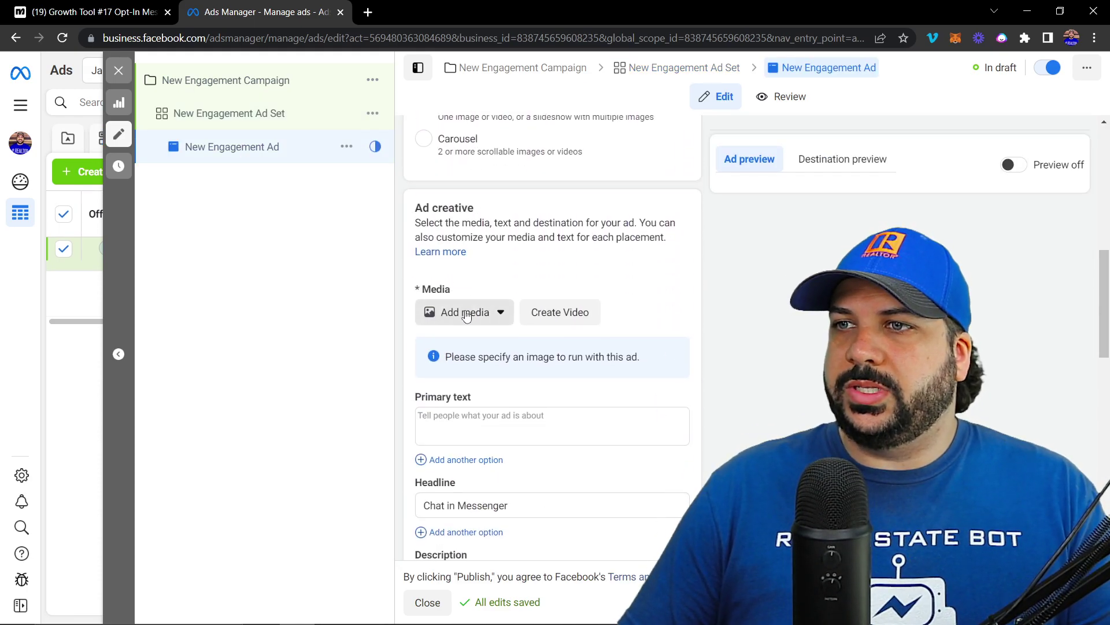
pyautogui.scroll(-2, 474, 316)
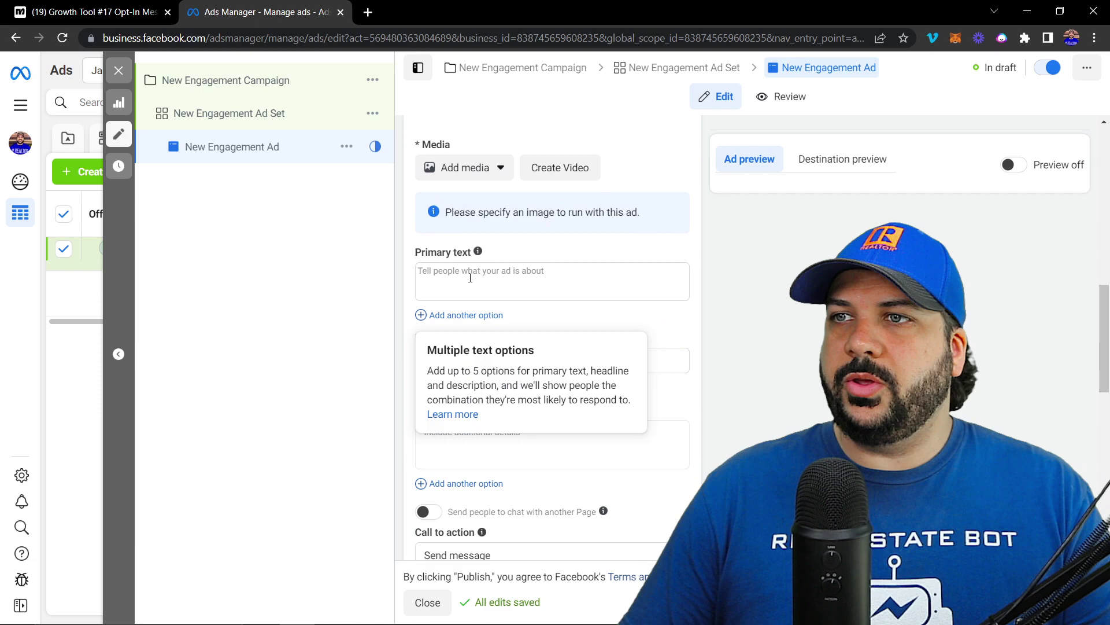
pyautogui.scroll(-3, 586, 379)
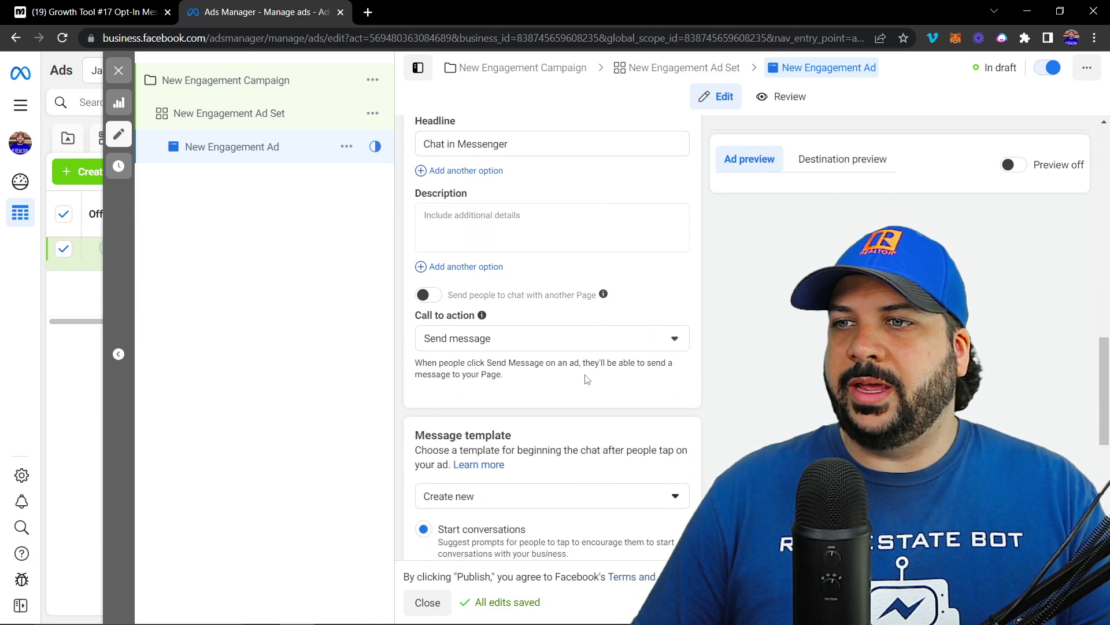
pyautogui.scroll(-3, 493, 342)
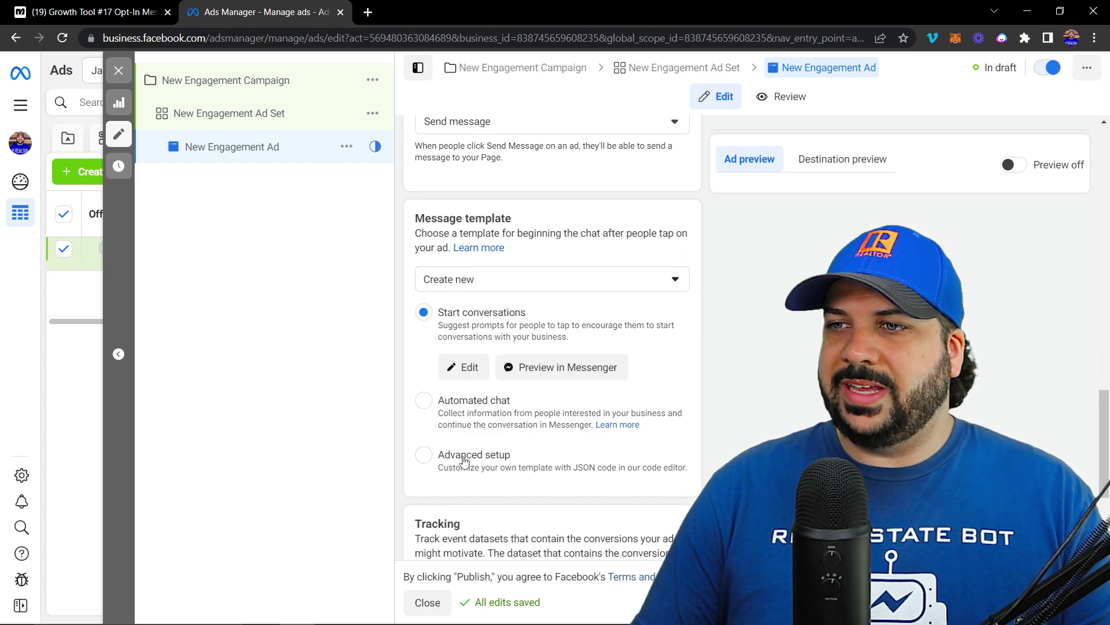
# - Replace the message template's default JSON in Advanced setup with the copied Manychat JSON
pyautogui.click(424, 455)
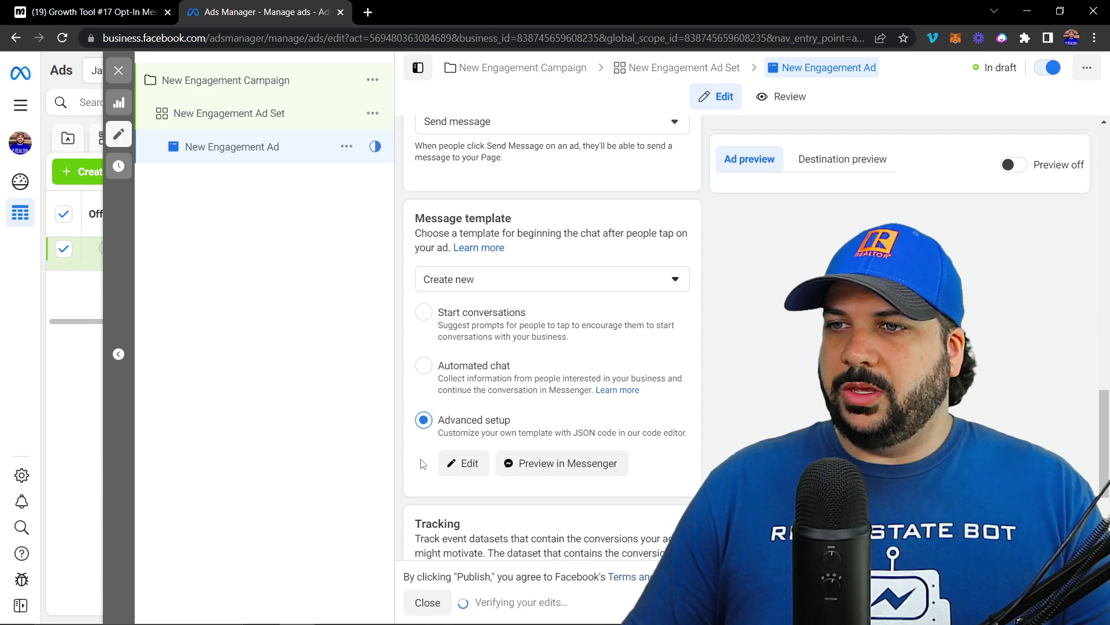
pyautogui.click(472, 462)
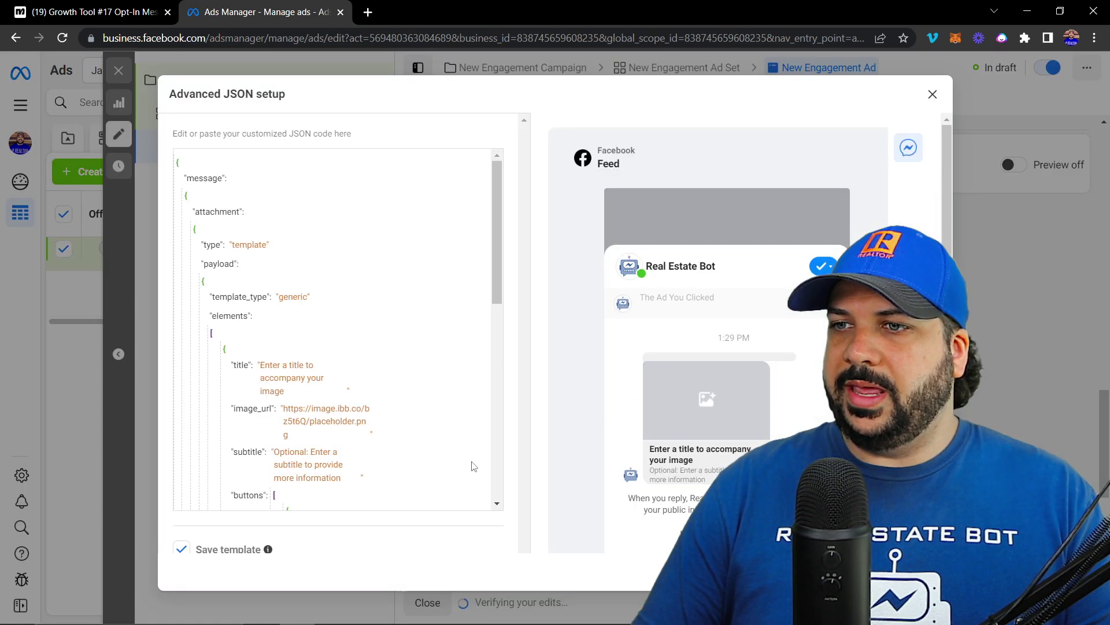
pyautogui.click(192, 157)
pyautogui.hotkey('ctrl', 'a')
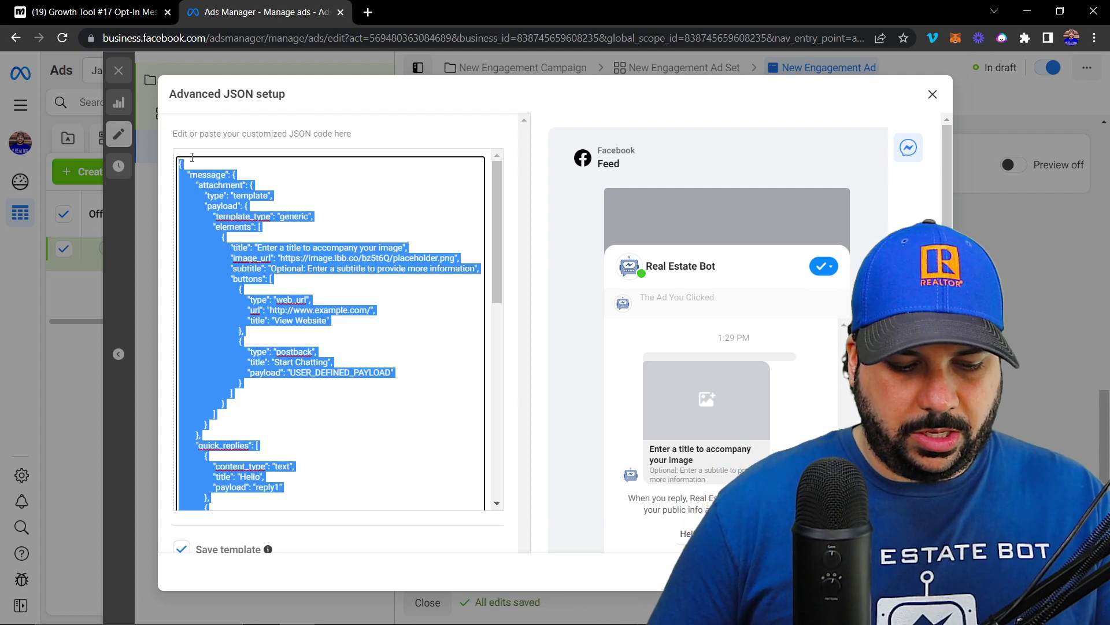
pyautogui.press('BackSpace')
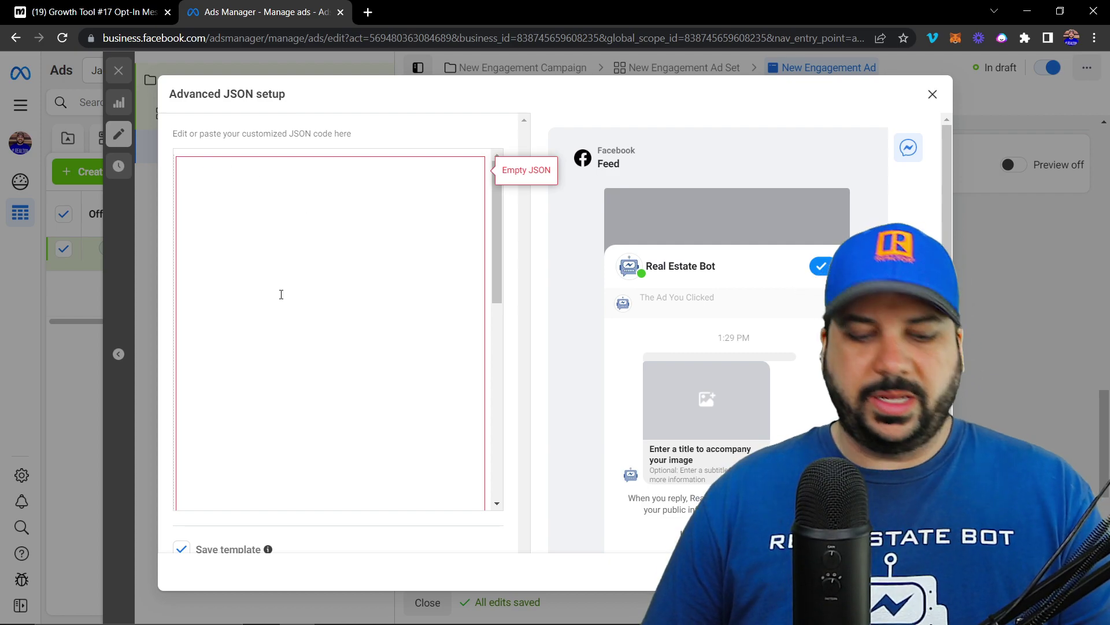
pyautogui.hotkey('ctrl', 'v')
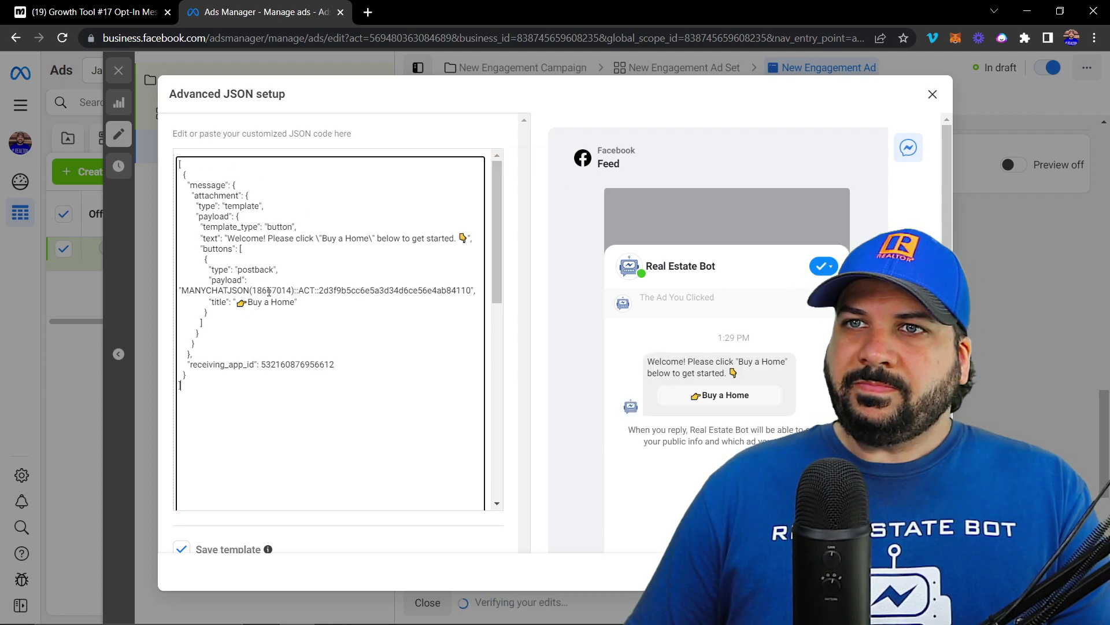
# - Name the saved message template 'JSON Buy a Home'
pyautogui.scroll(-2, 273, 286)
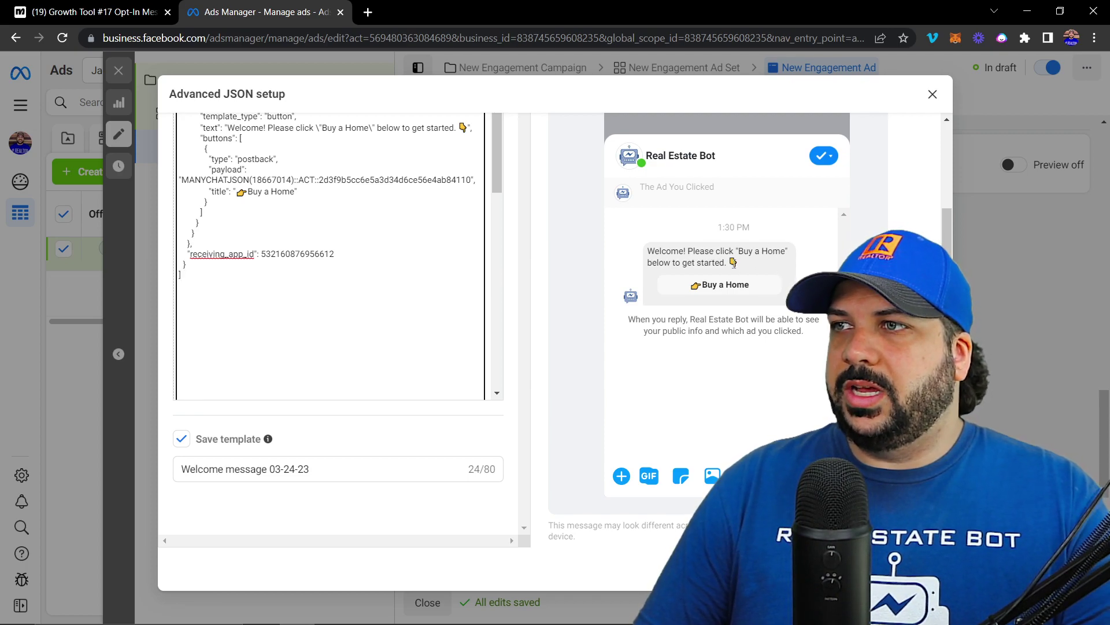
pyautogui.tripleClick(329, 474)
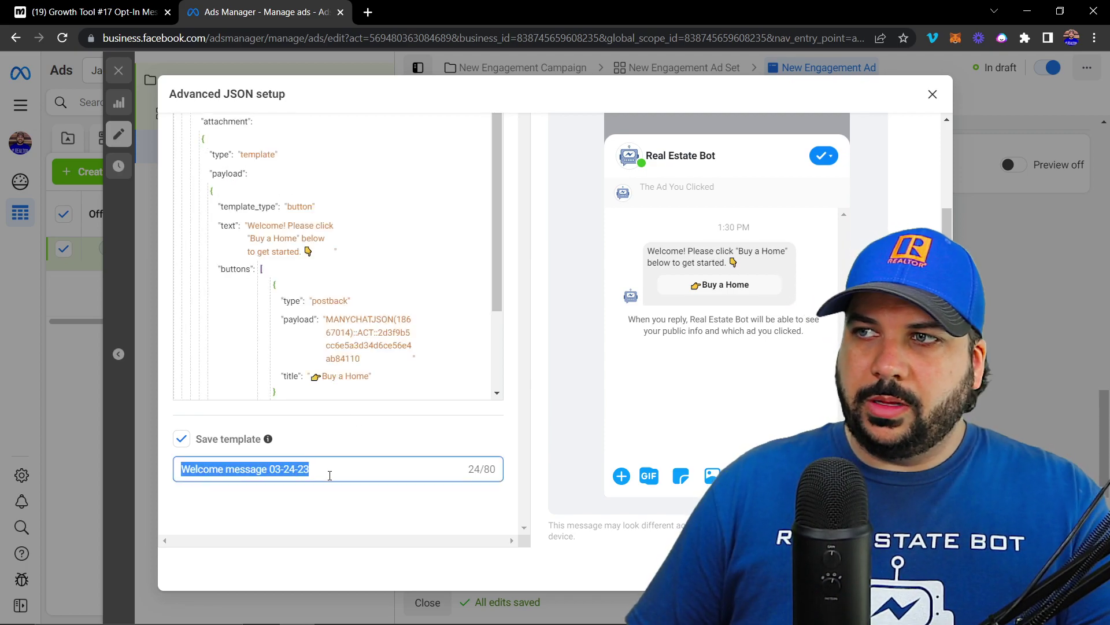
pyautogui.write('JSON ')
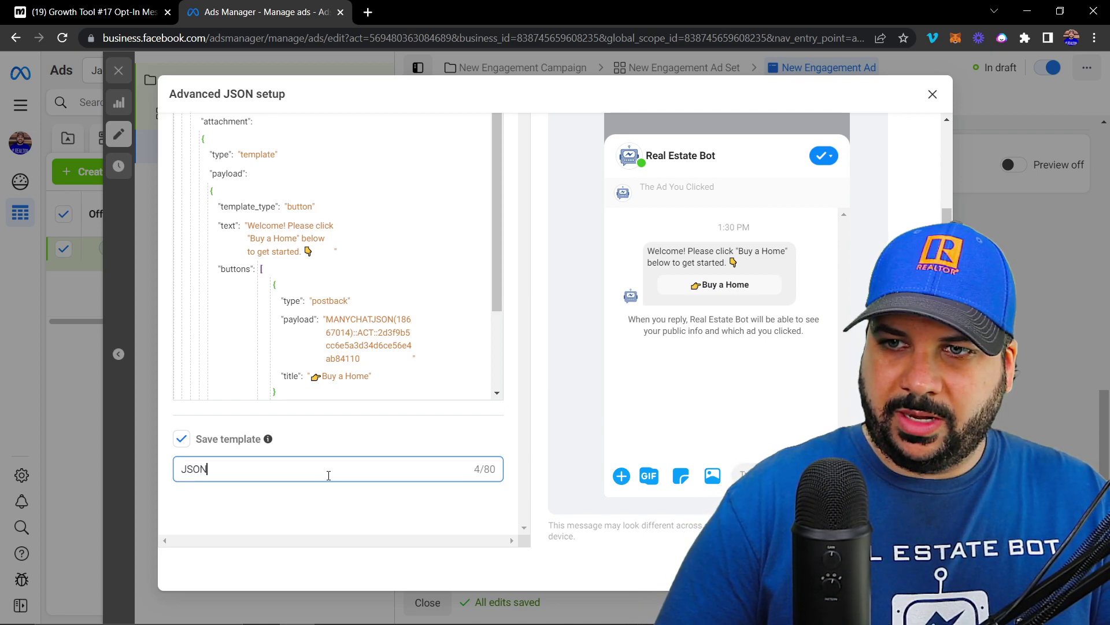
pyautogui.write('Buy')
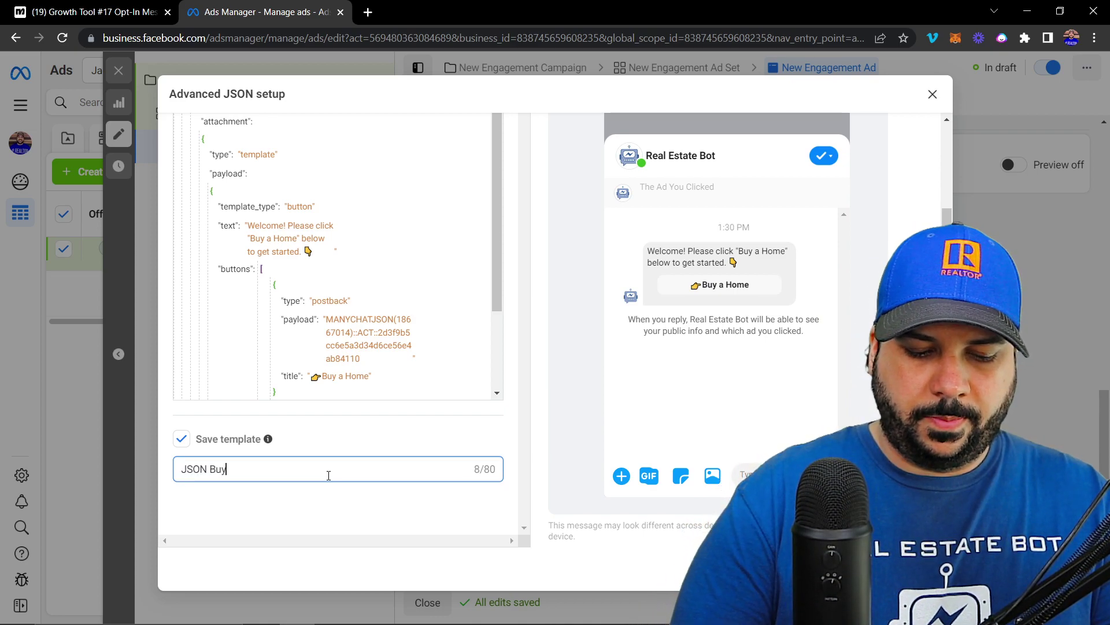
pyautogui.write(' a Home')
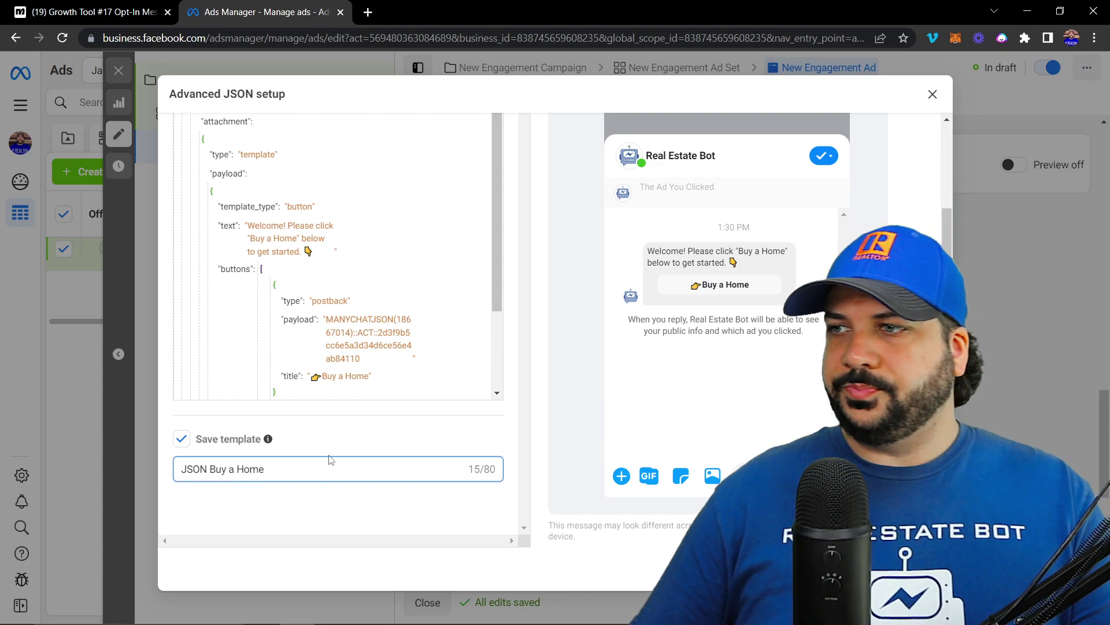